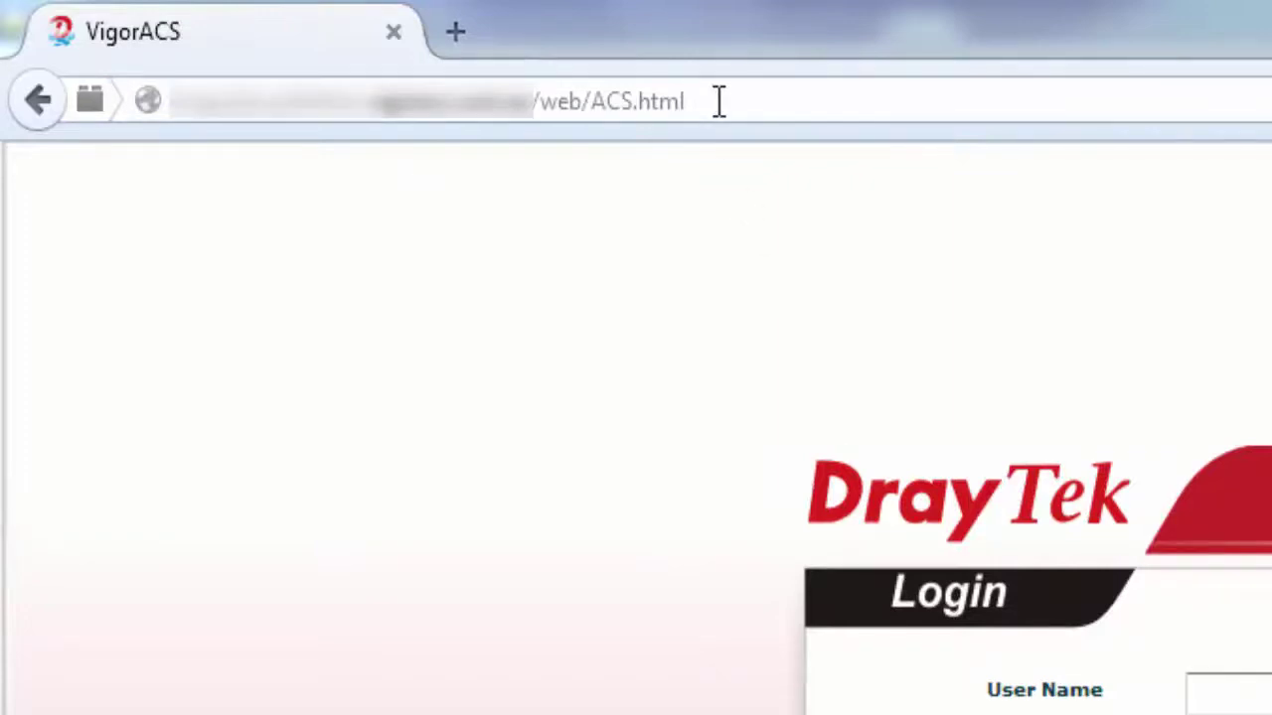
{"action": "left_click", "coordinate": [718, 101]}
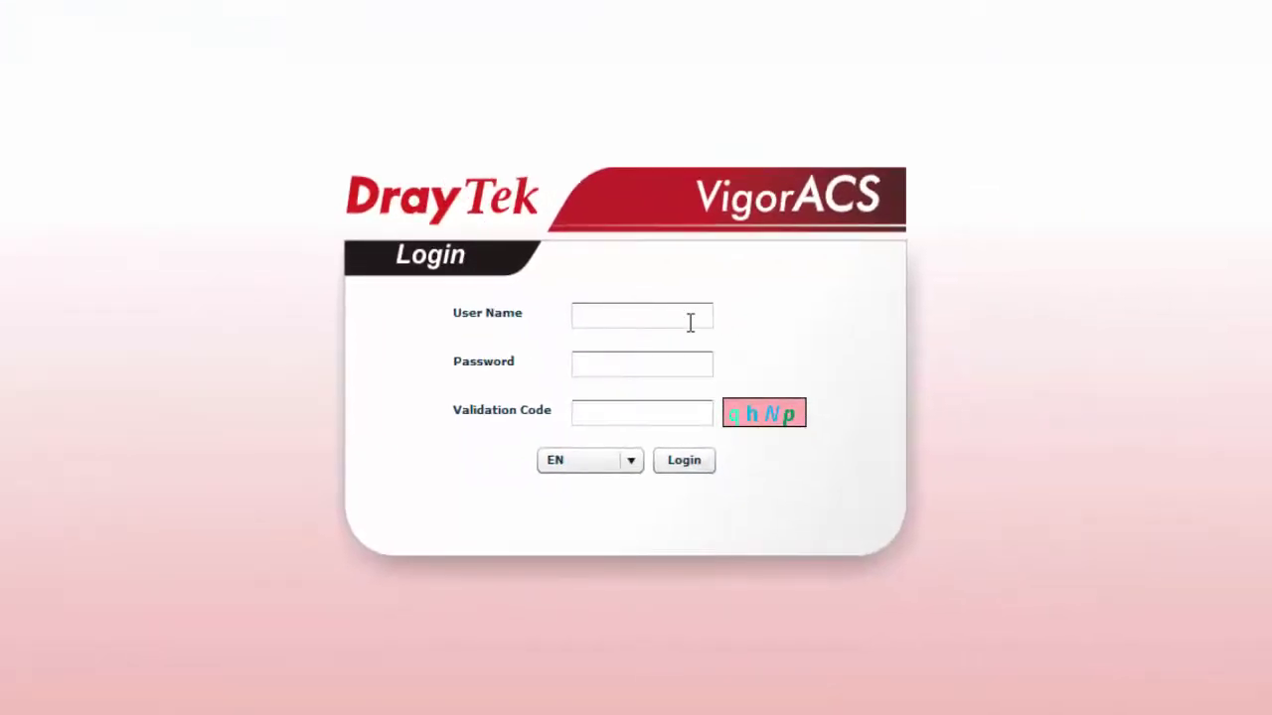
- Load the VigorACS login page at /web/ACS.html and select the User Name field
{"action": "left_click", "coordinate": [691, 320]}
- Log in to VigorACS as admin with the password and validation code
{"action": "type", "text": "admin"}
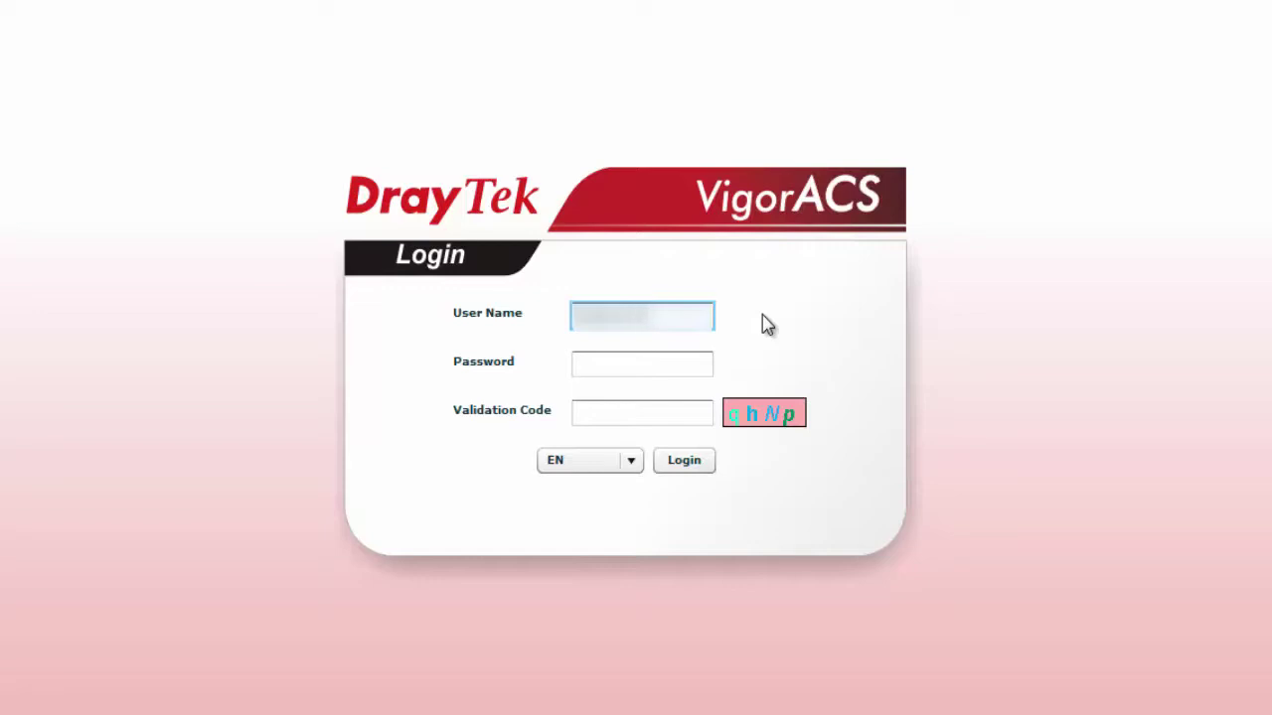
{"action": "key", "text": "Tab"}
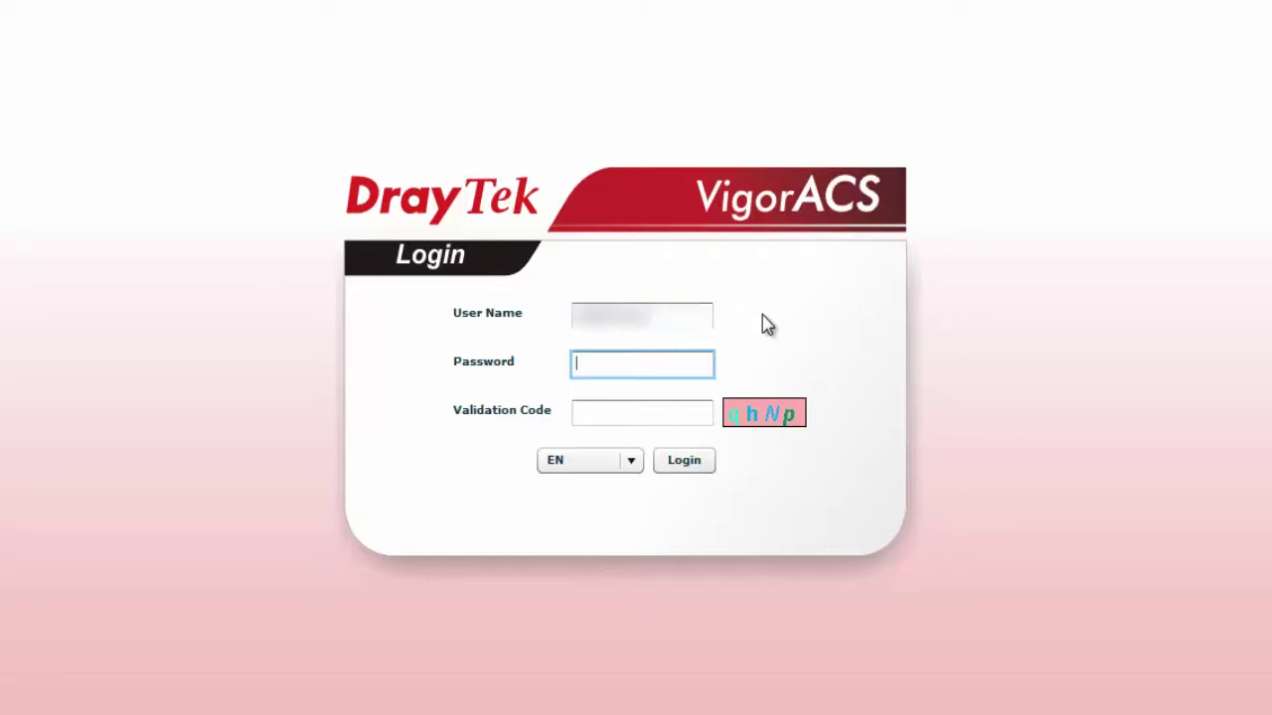
{"action": "key", "text": "Tab"}
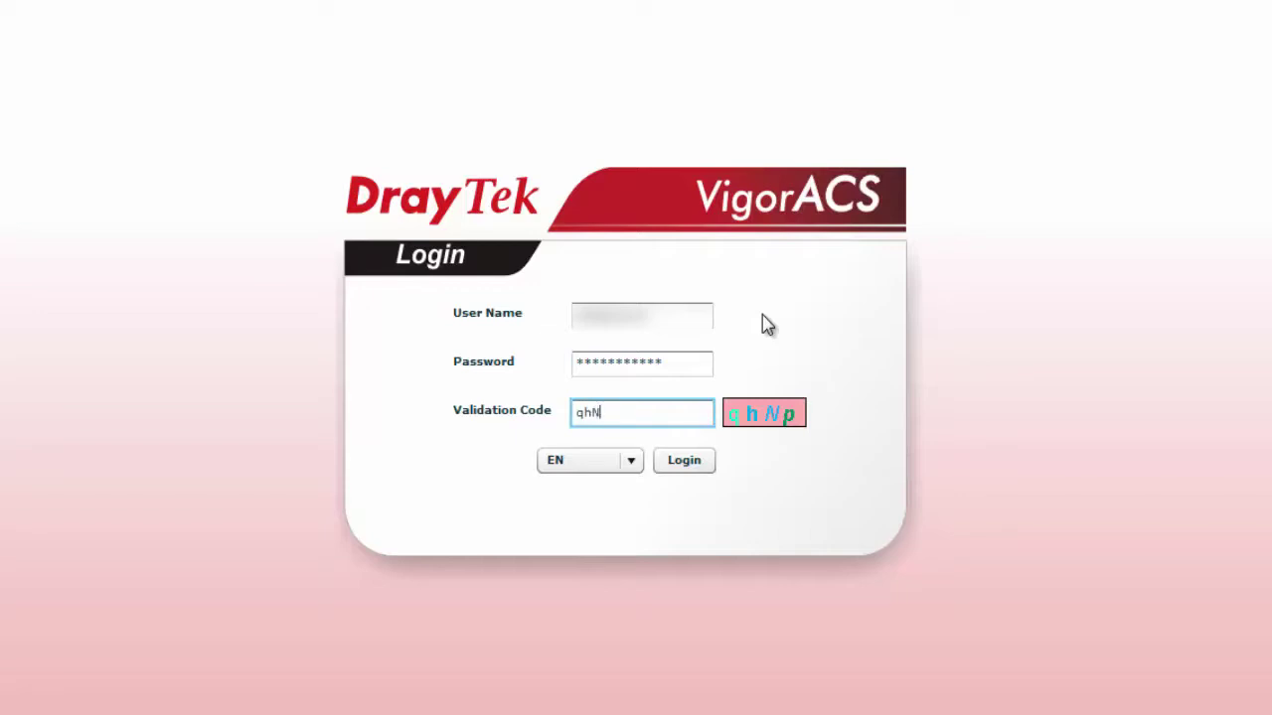
{"action": "left_click", "coordinate": [684, 467]}
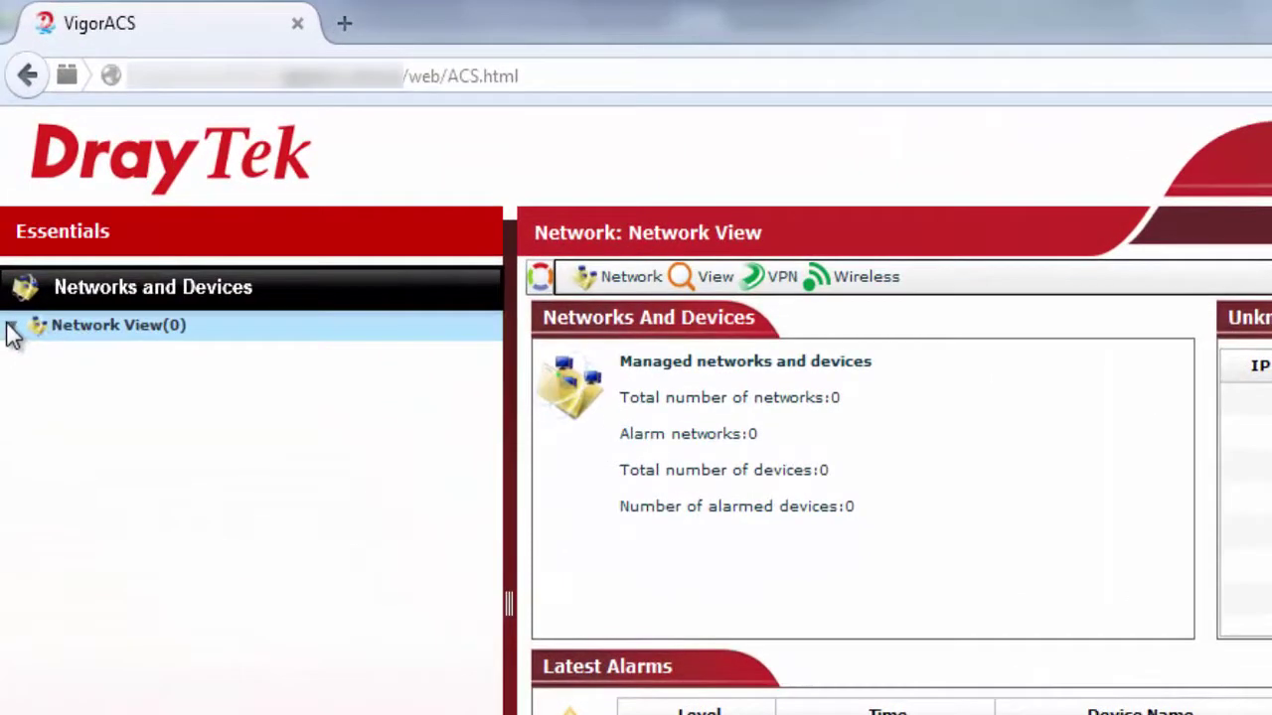
- Collapse the Network View tree and open DeviceManagement from the Admin dock icon
{"action": "left_click", "coordinate": [12, 327]}
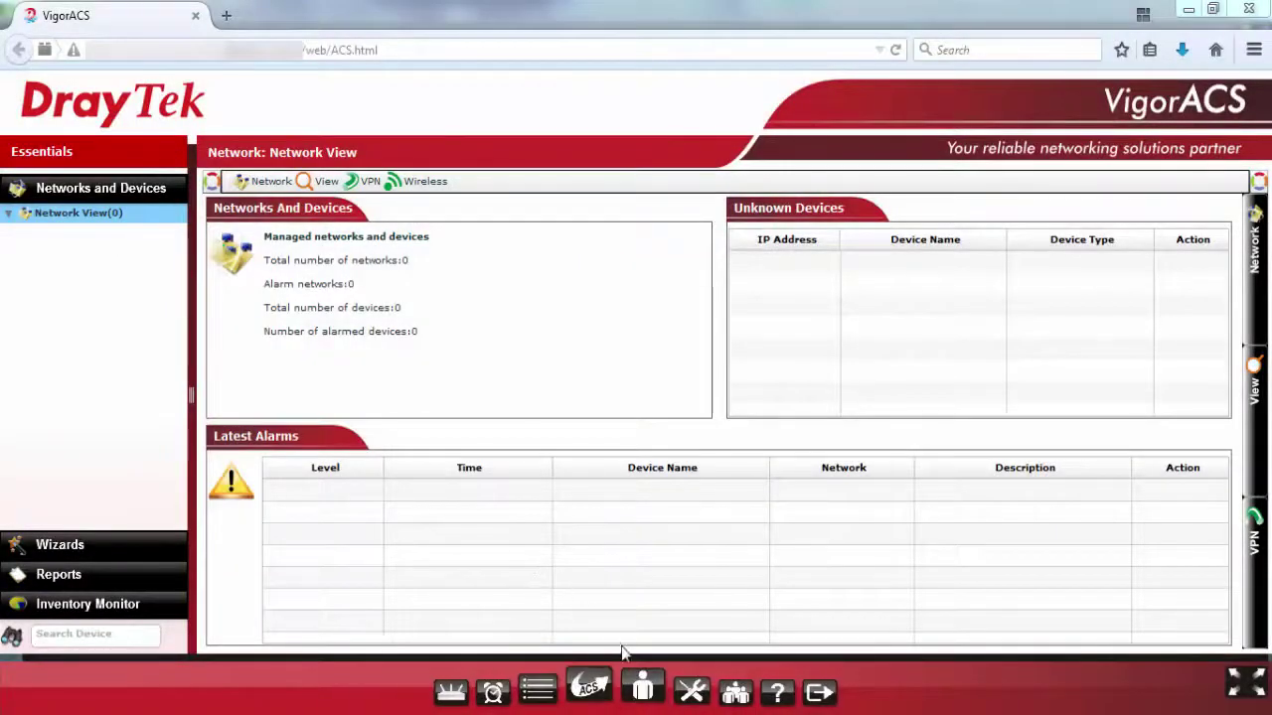
{"action": "left_click", "coordinate": [637, 684]}
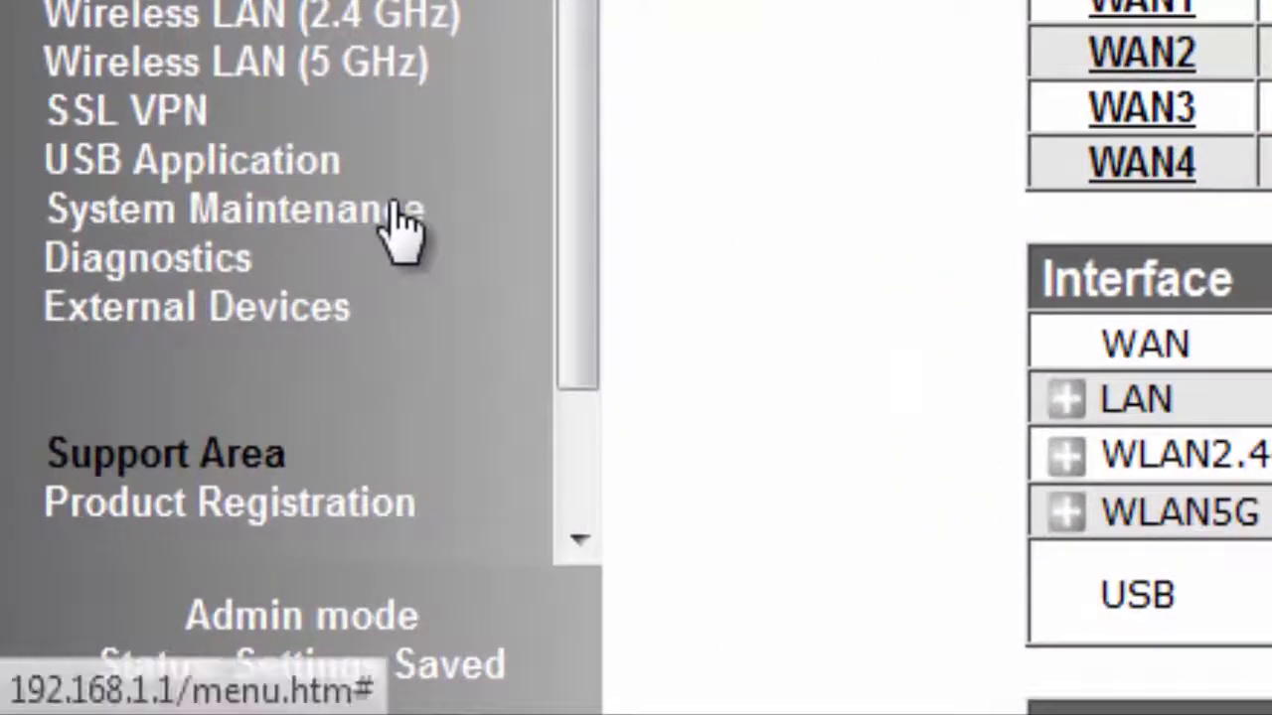
- On System Maintenance > Management, enable Internet management with TR069 Server access ticked
{"action": "left_click", "coordinate": [402, 218]}
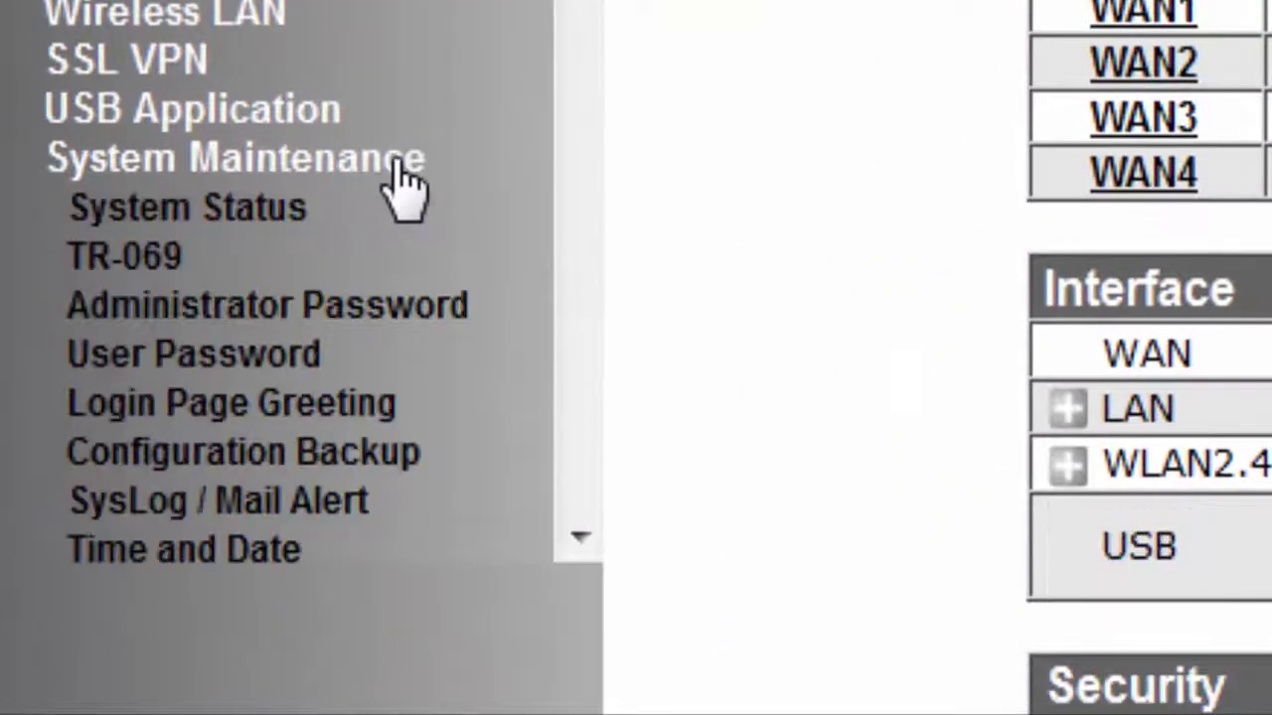
{"action": "left_click_drag", "start_coordinate": [576, 1], "coordinate": [582, 269]}
{"action": "left_click", "coordinate": [261, 195]}
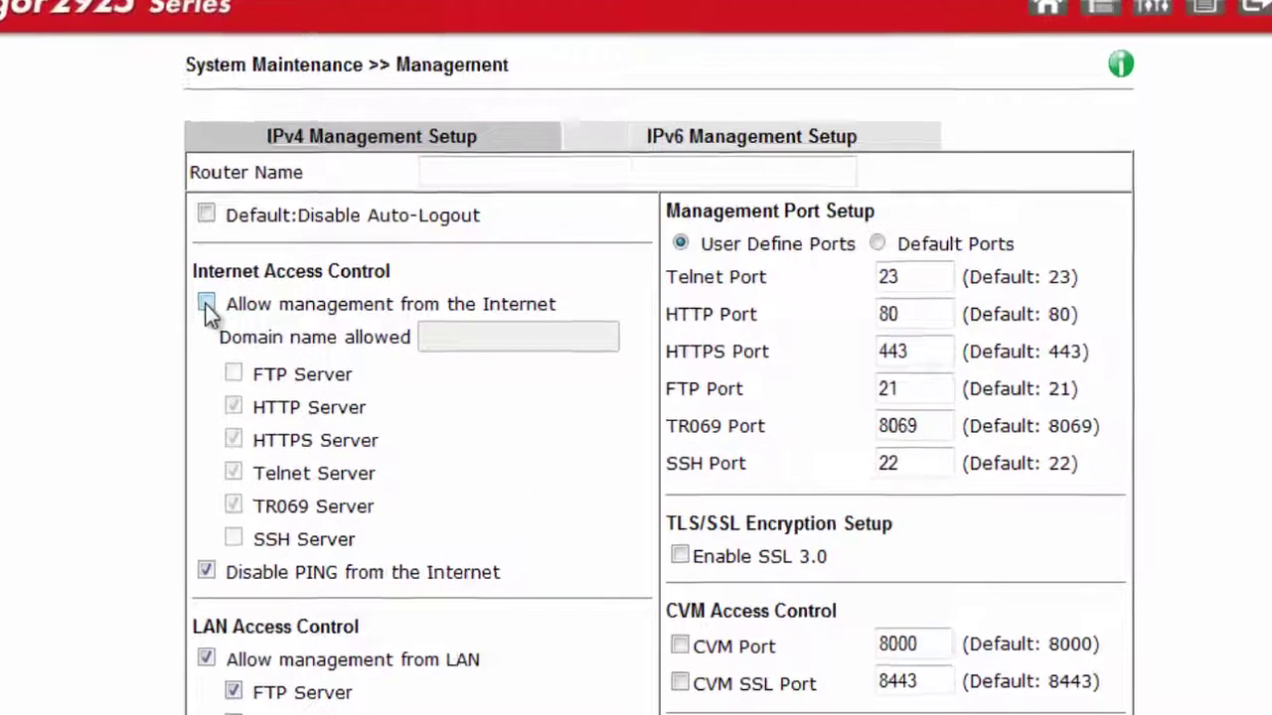
{"action": "left_click", "coordinate": [415, 303]}
{"action": "left_click_drag", "start_coordinate": [185, 529], "coordinate": [327, 539]}
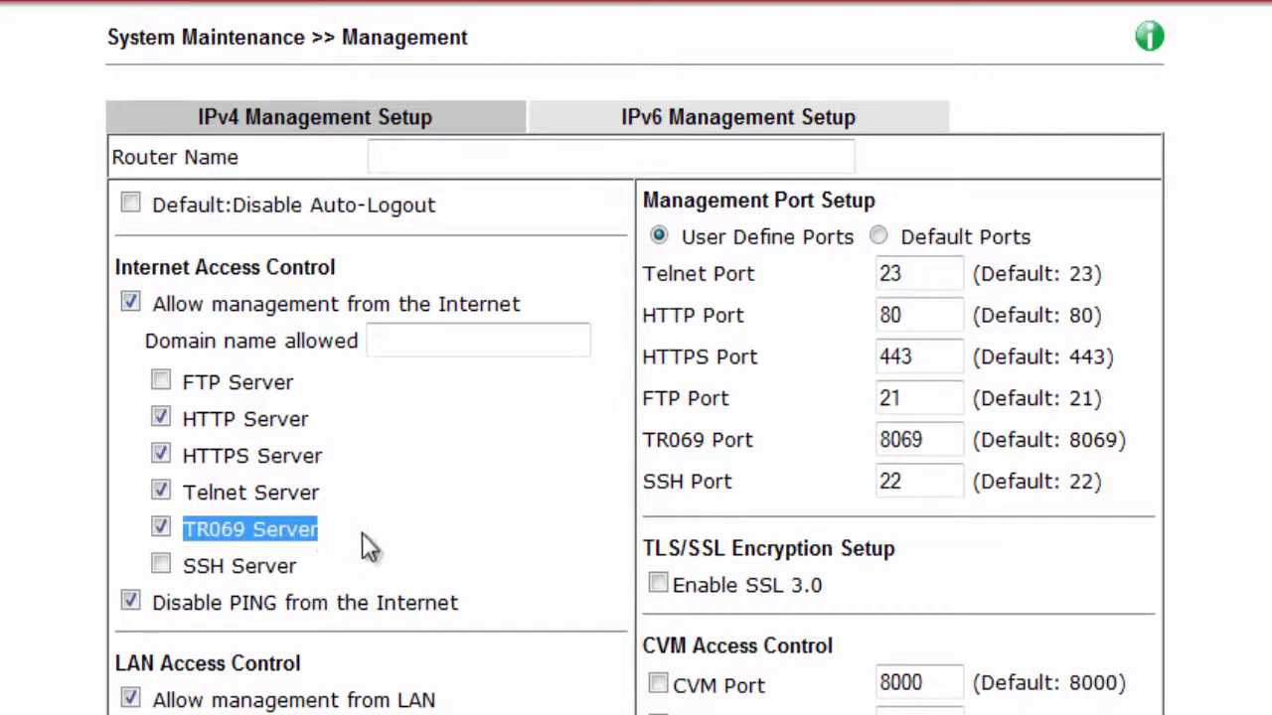
{"action": "left_click", "coordinate": [362, 532]}
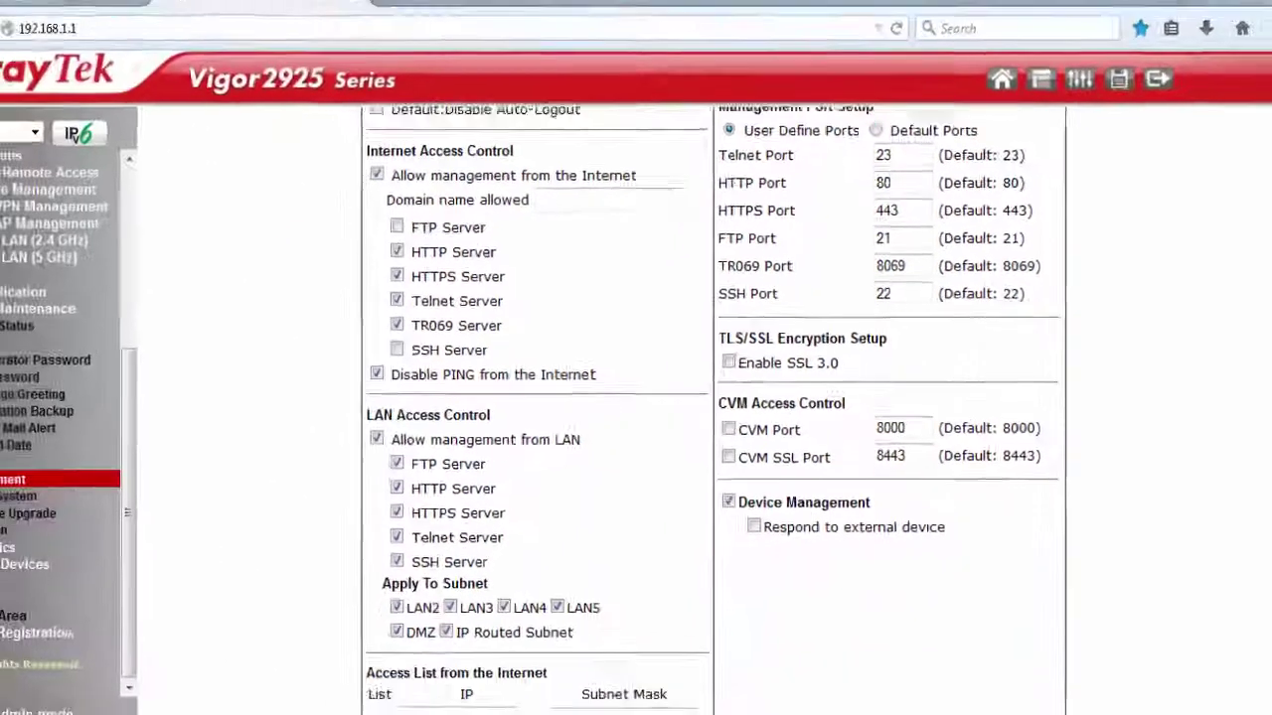
{"action": "scroll", "coordinate": [1267, 683], "scroll_direction": "down", "scroll_amount": 5}
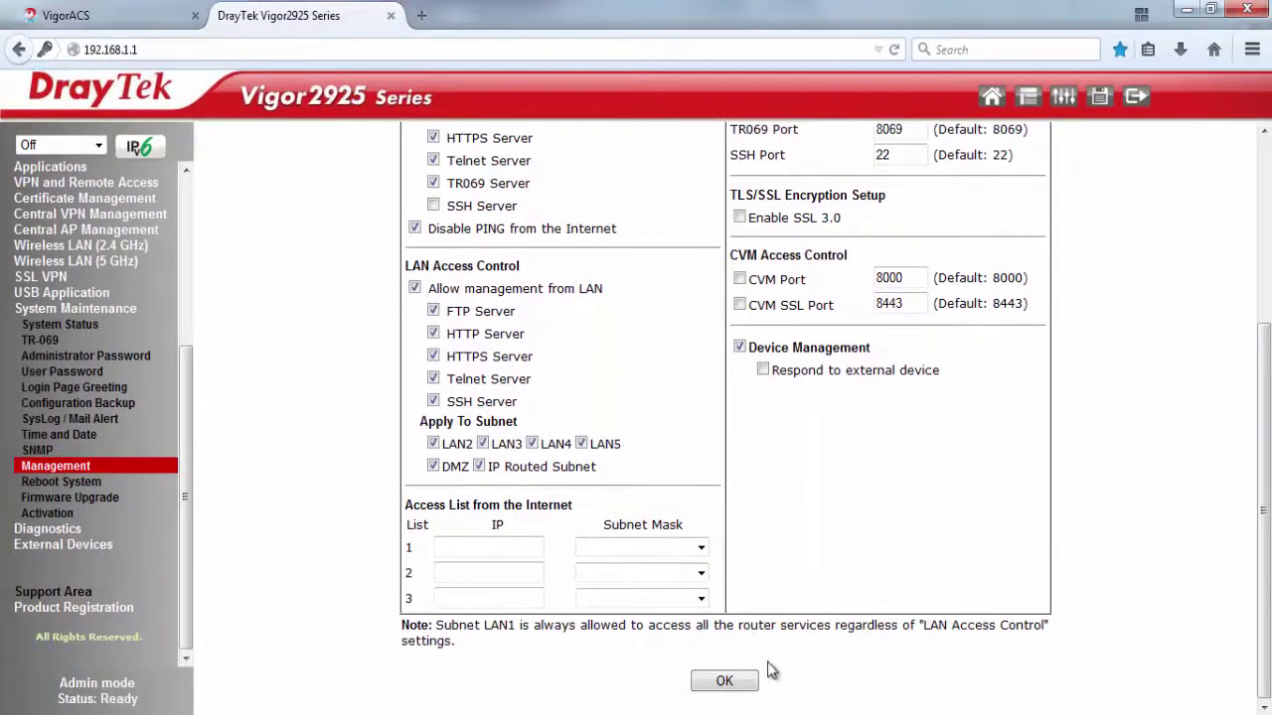
- Save the management settings, reboot with the current configuration, and log back in as admin
{"action": "left_click", "coordinate": [728, 682]}
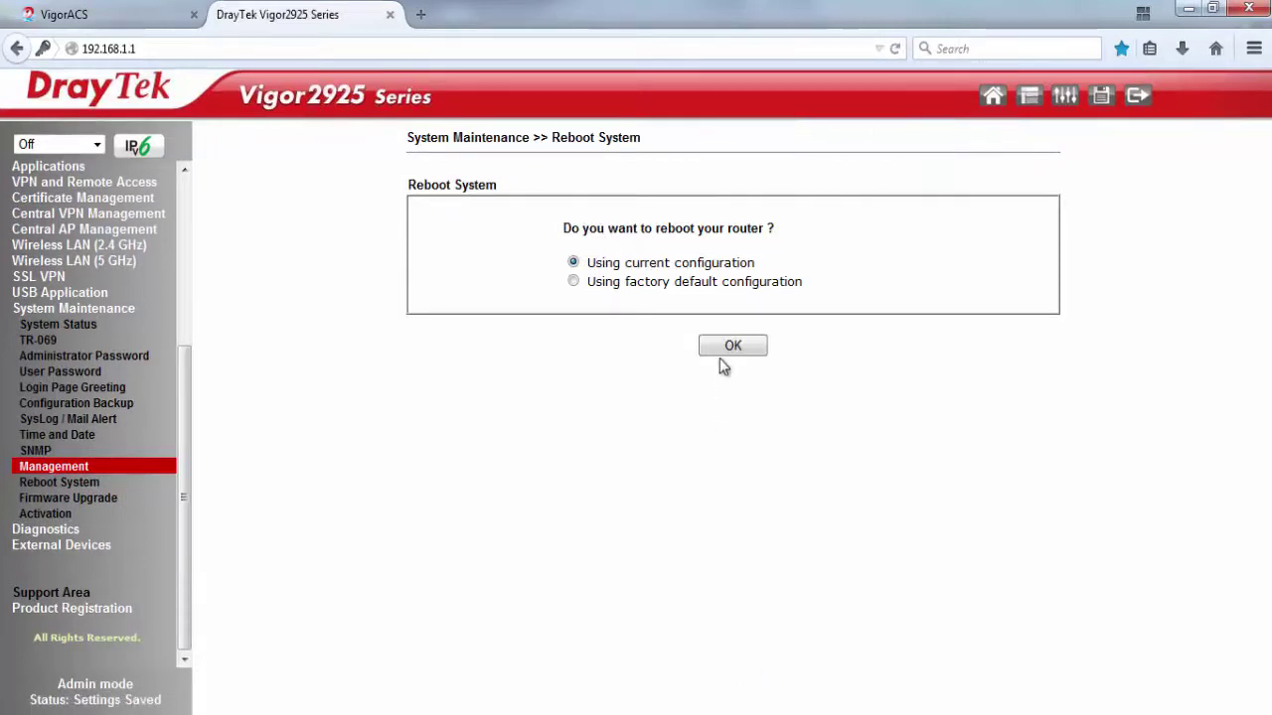
{"action": "left_click", "coordinate": [725, 352]}
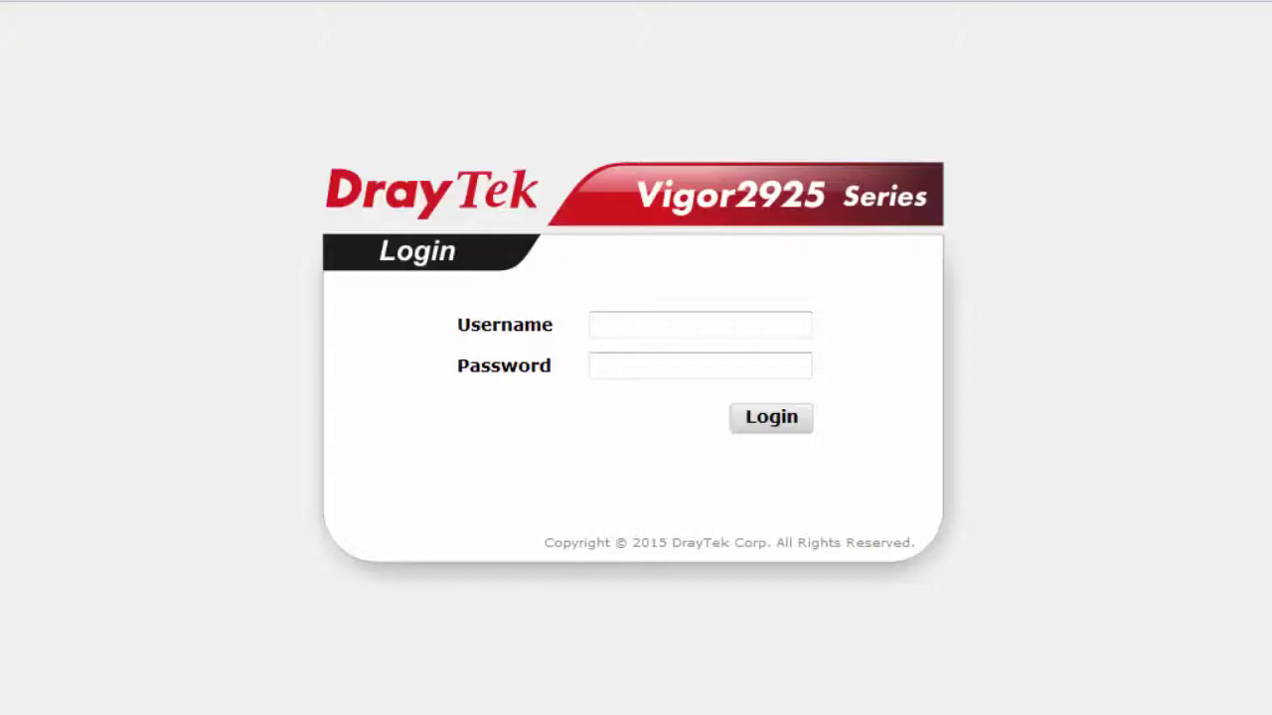
{"action": "left_click", "coordinate": [756, 329]}
{"action": "type", "text": "admin"}
{"action": "key", "text": "Tab"}
{"action": "type", "text": "admin"}
{"action": "left_click", "coordinate": [773, 419]}
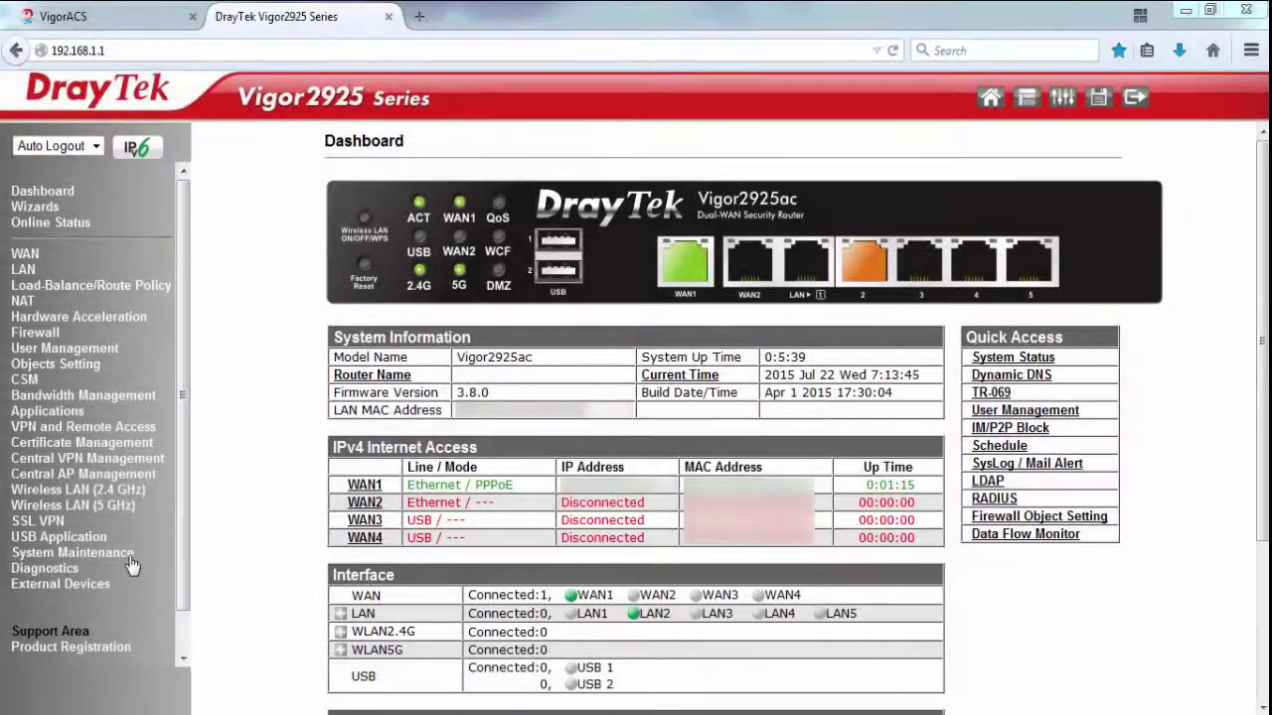
- Open TR-069 settings, keep ACS Server On as Internet, and launch the ACS URL Wizard
{"action": "left_click", "coordinate": [129, 556]}
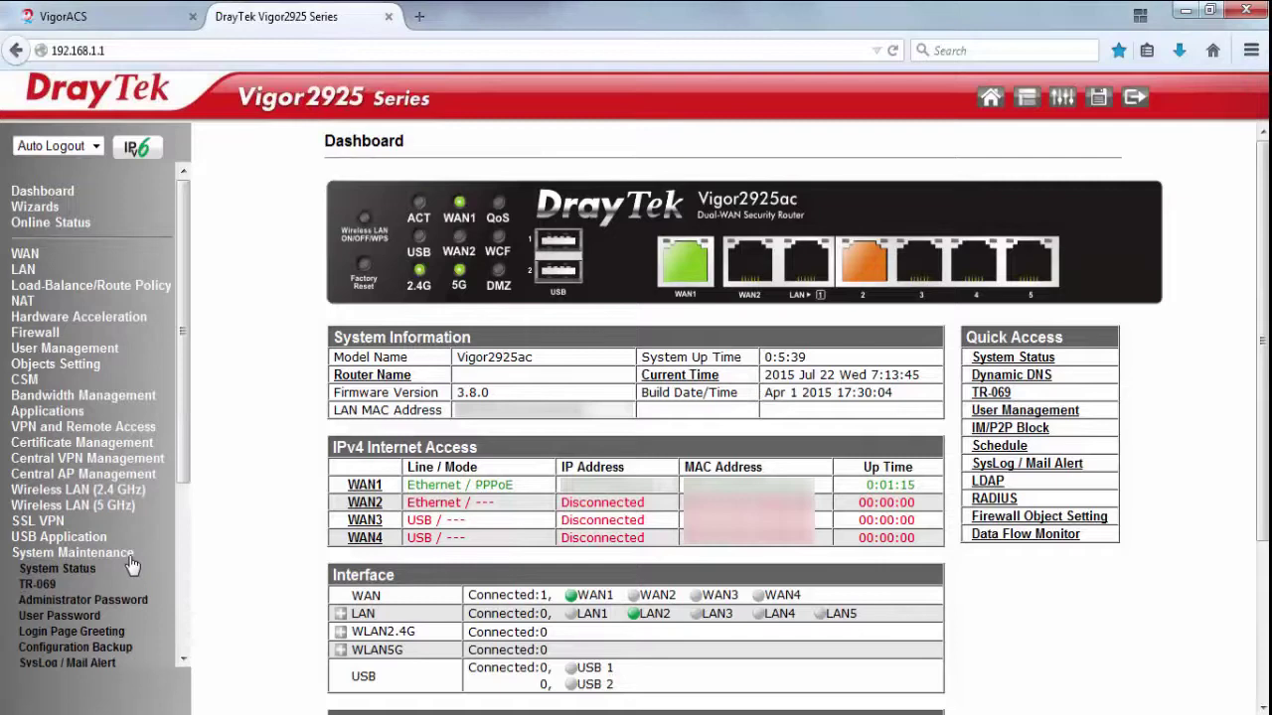
{"action": "left_click", "coordinate": [39, 584]}
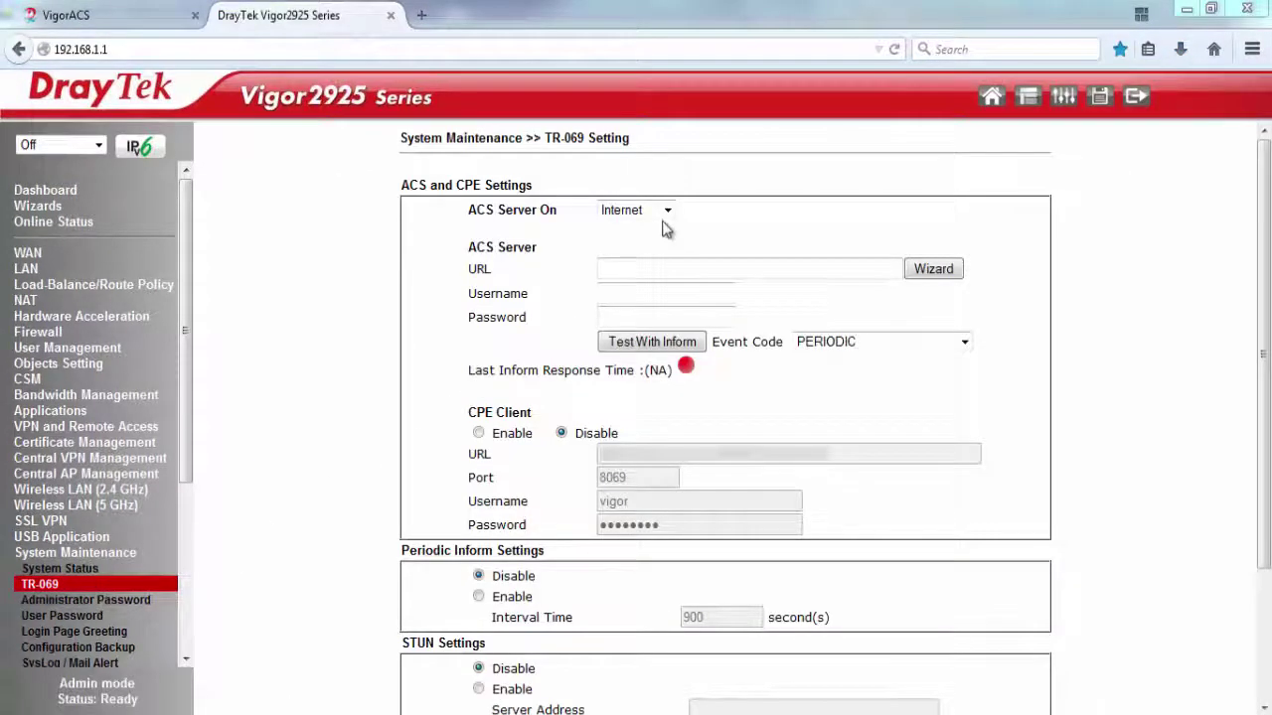
{"action": "left_click", "coordinate": [667, 212]}
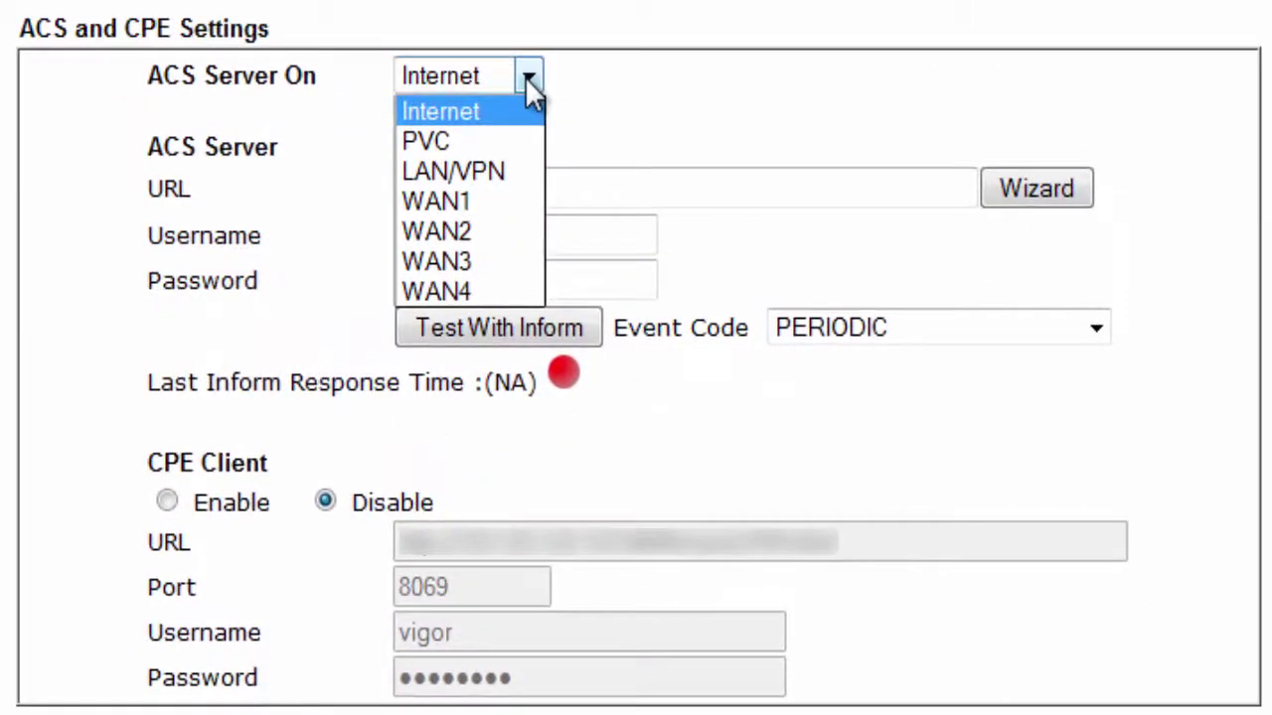
{"action": "left_click", "coordinate": [527, 116]}
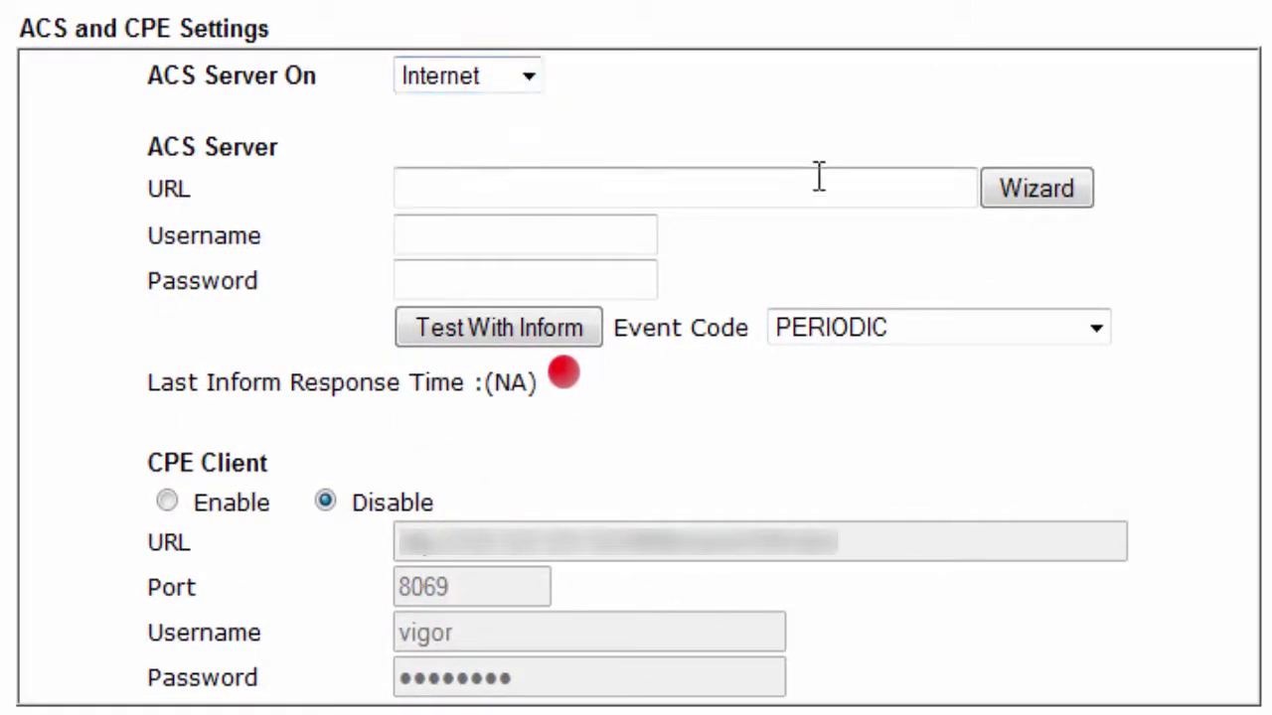
{"action": "left_click", "coordinate": [1036, 188]}
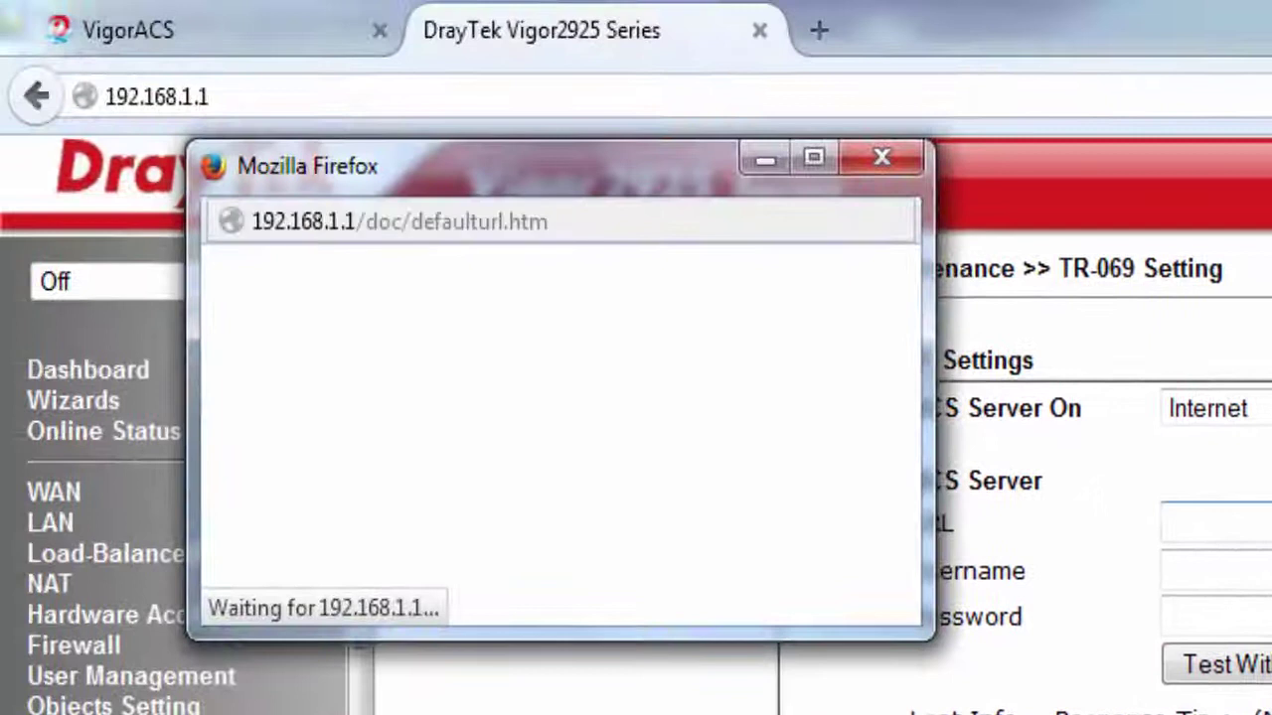
- Build the ACS URL using https, the pasted server address and port 443
{"action": "left_click", "coordinate": [409, 292]}
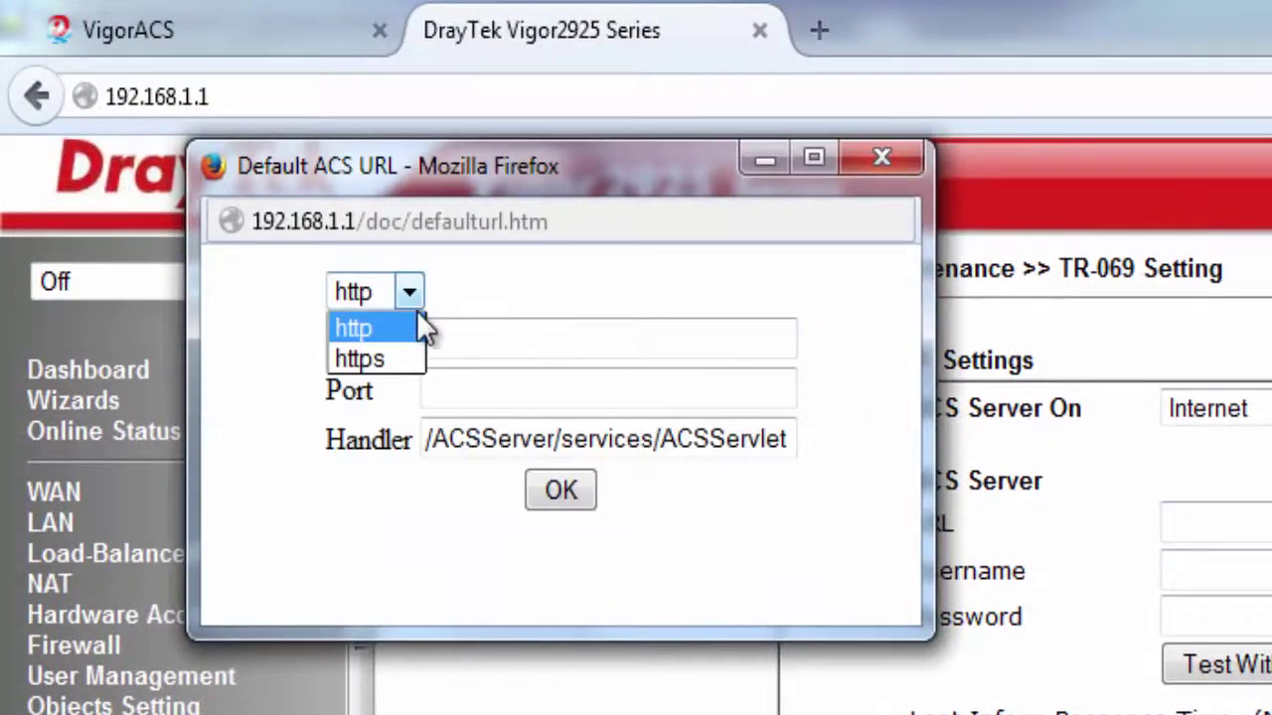
{"action": "left_click", "coordinate": [396, 360]}
{"action": "left_click", "coordinate": [463, 341]}
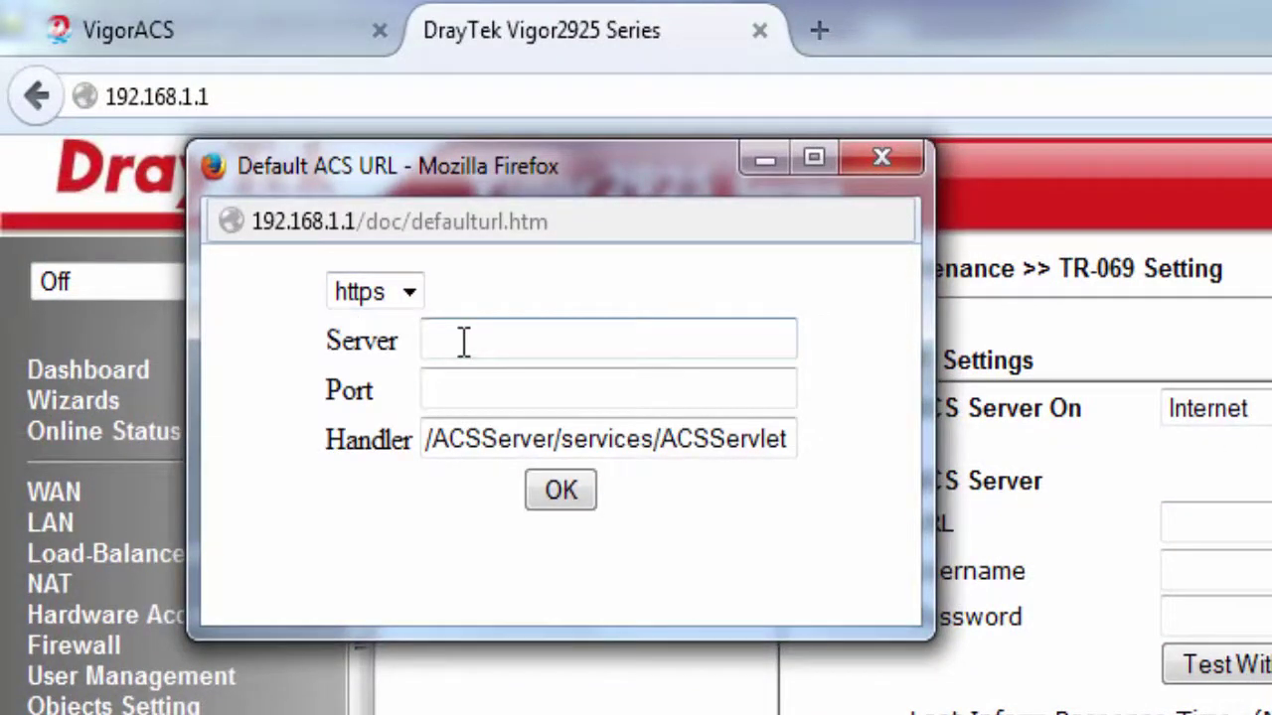
{"action": "key", "text": "ctrl+v"}
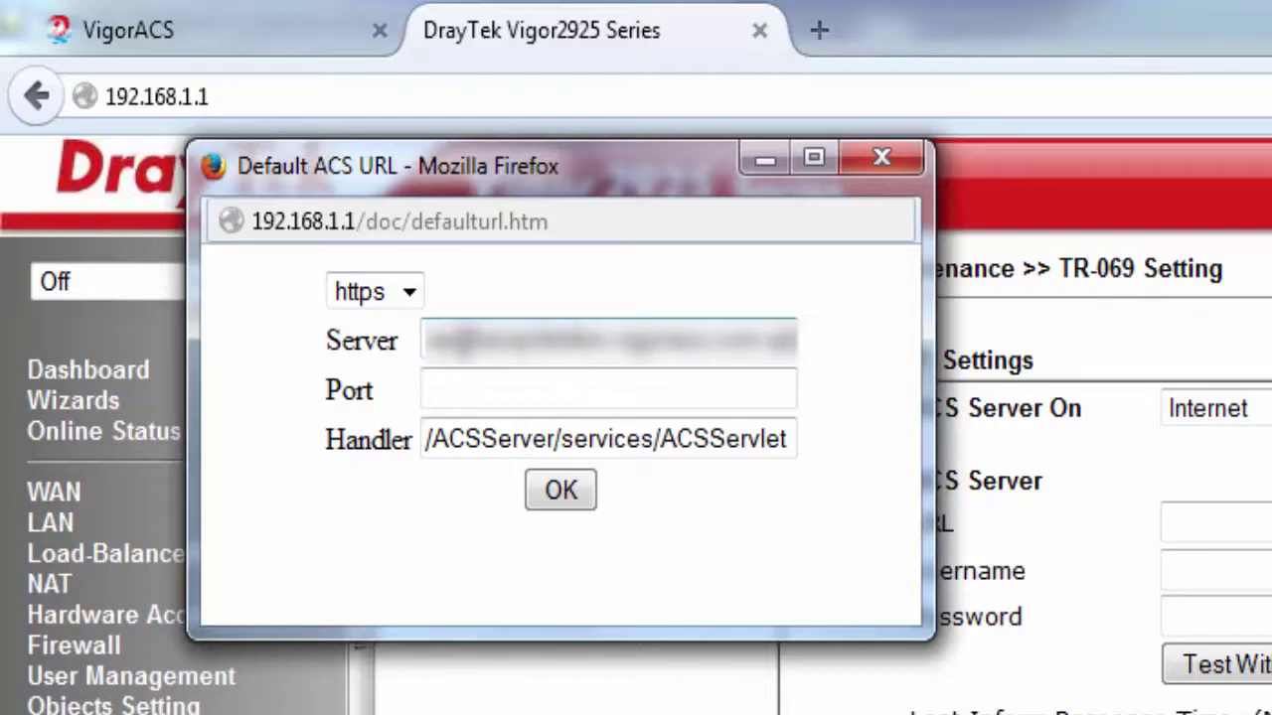
{"action": "left_click", "coordinate": [463, 376]}
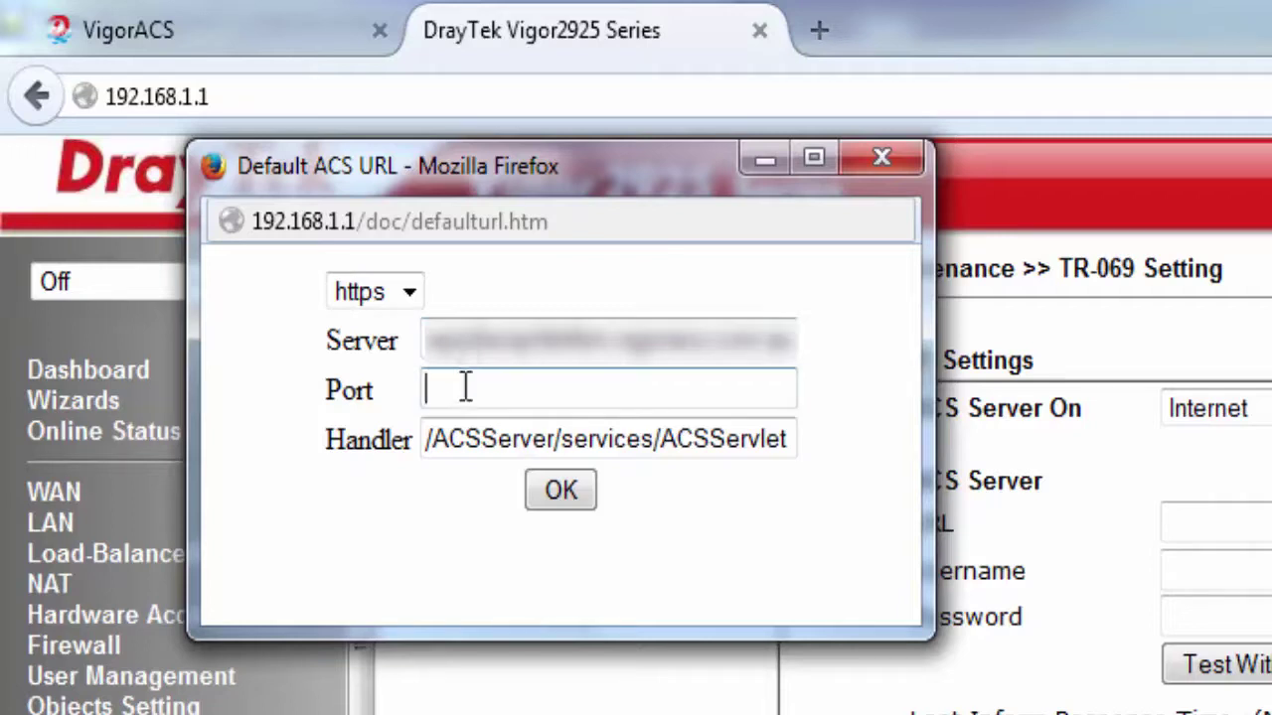
{"action": "type", "text": "443"}
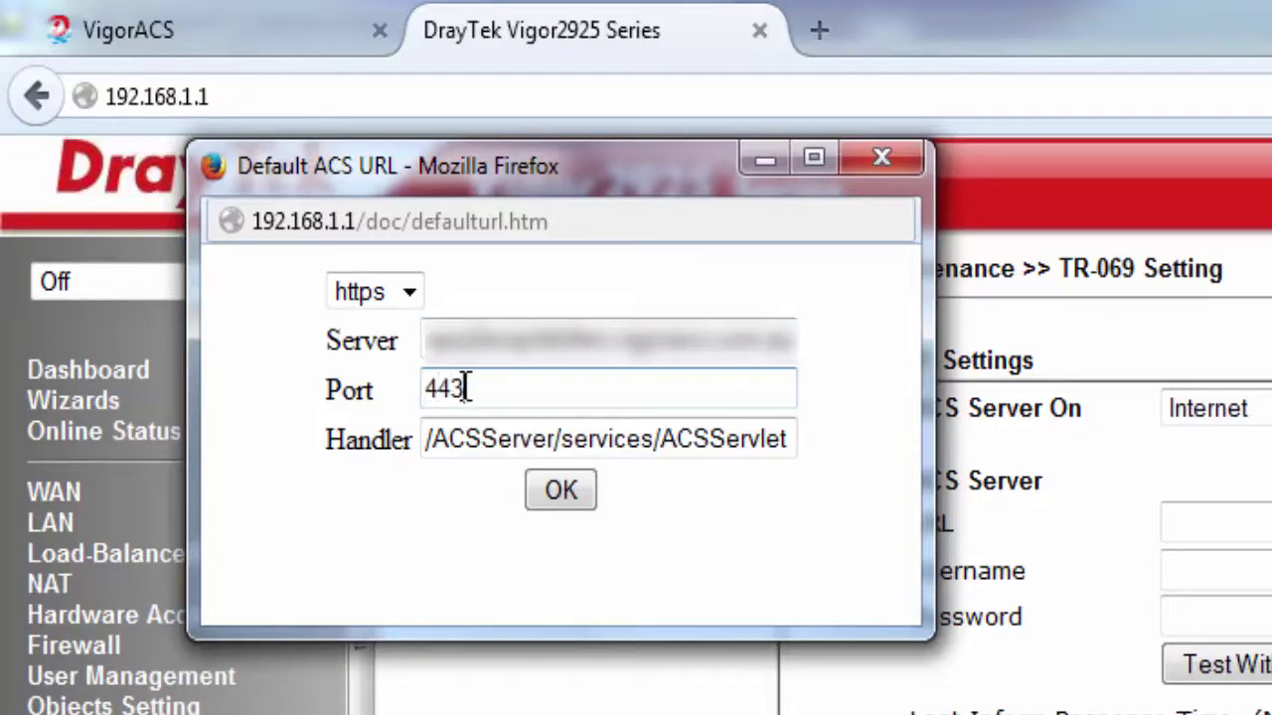
{"action": "left_click", "coordinate": [562, 493]}
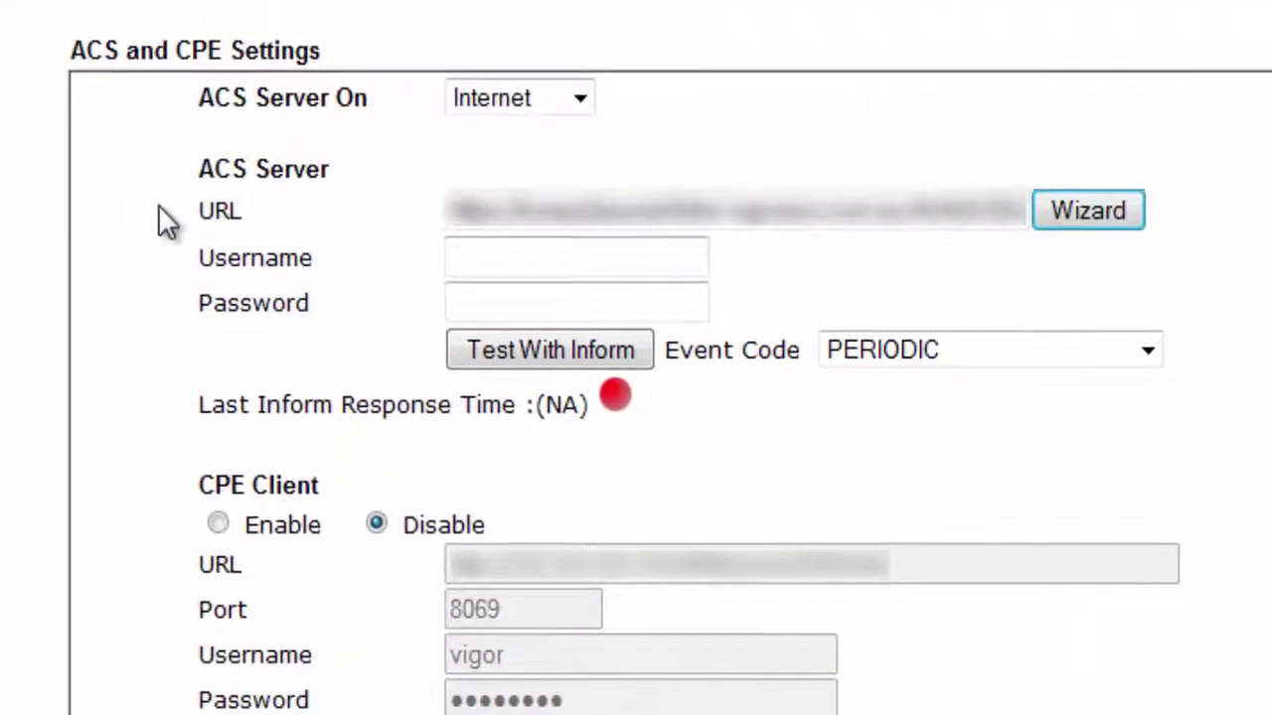
- Enter ACS username acs and its password
{"action": "left_click", "coordinate": [489, 256]}
{"action": "type", "text": "acs"}
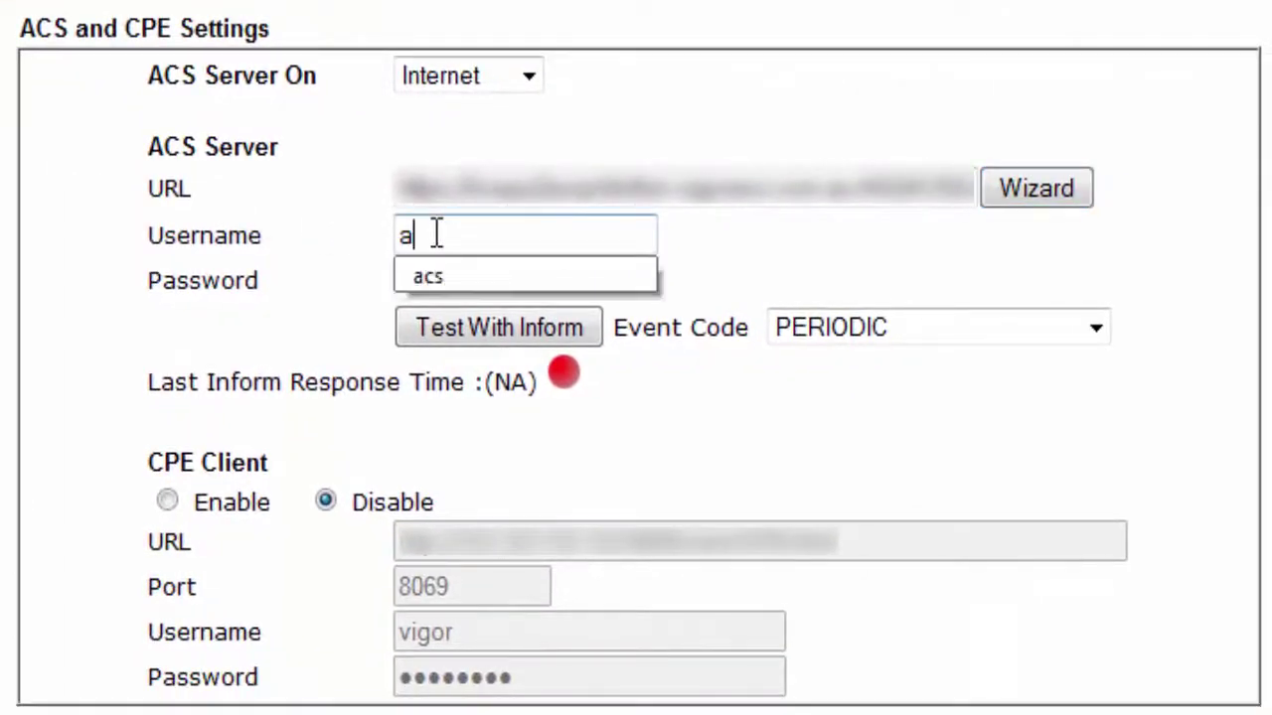
{"action": "left_click", "coordinate": [459, 268]}
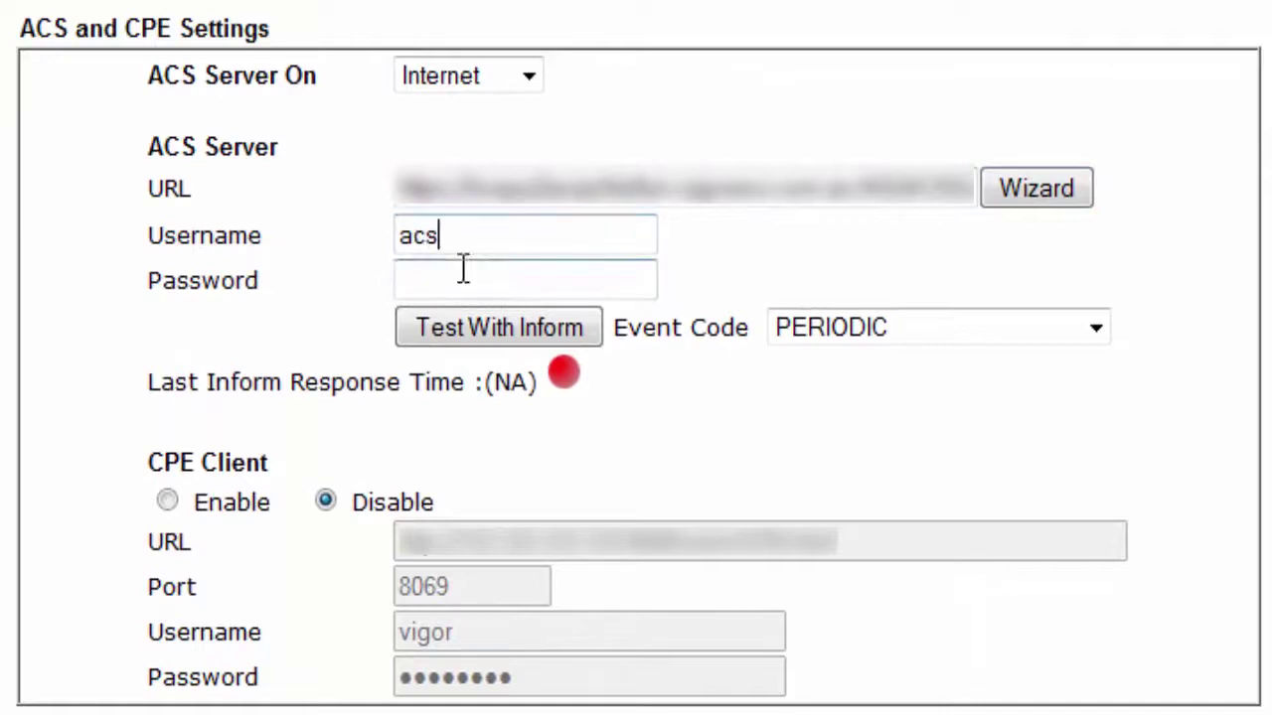
{"action": "left_click", "coordinate": [541, 283]}
{"action": "type", "text": "•••••••••"}
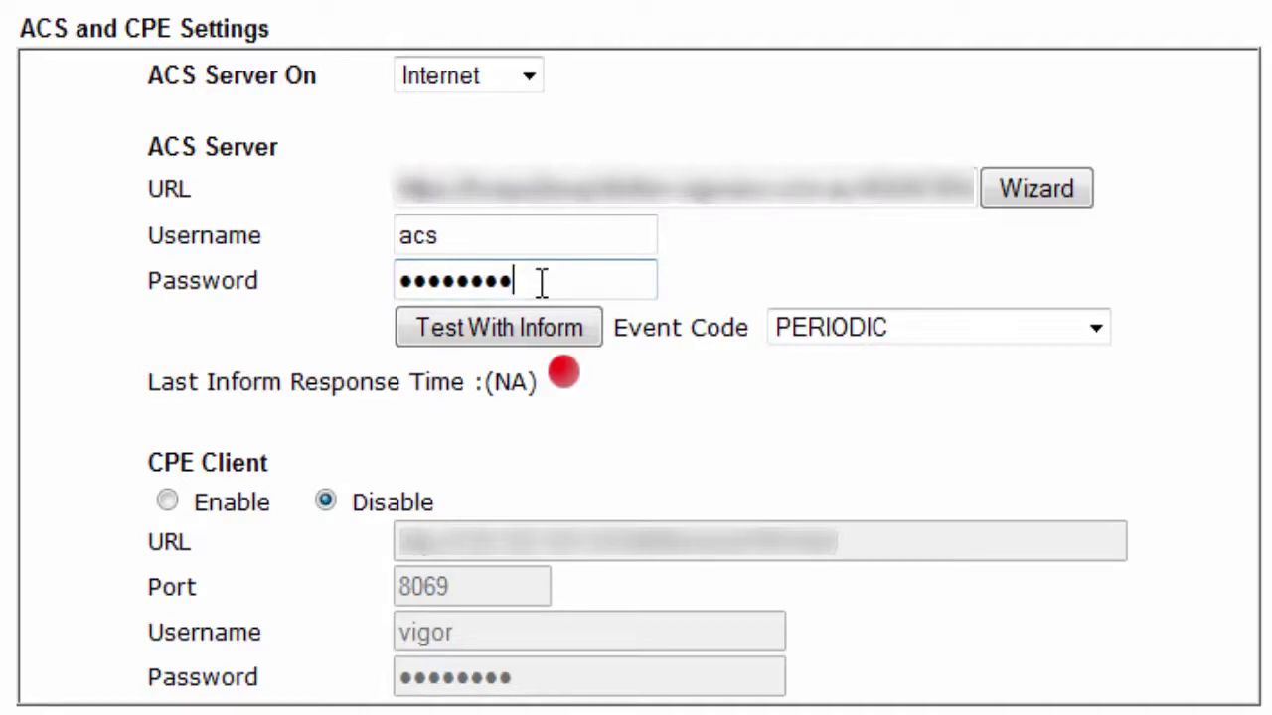
- Enable the CPE client and 900-second periodic inform, save, and send a test inform
{"action": "left_click", "coordinate": [167, 502]}
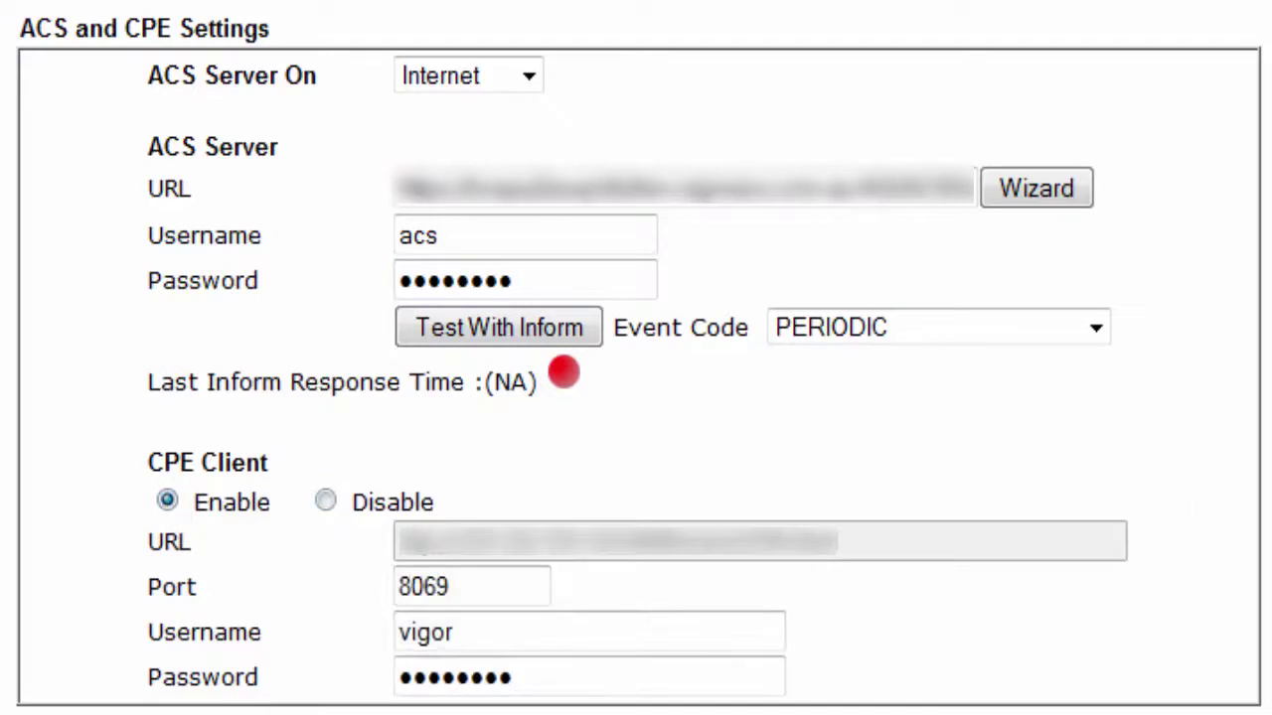
{"action": "scroll", "coordinate": [636, 398], "scroll_direction": "down", "scroll_amount": 3}
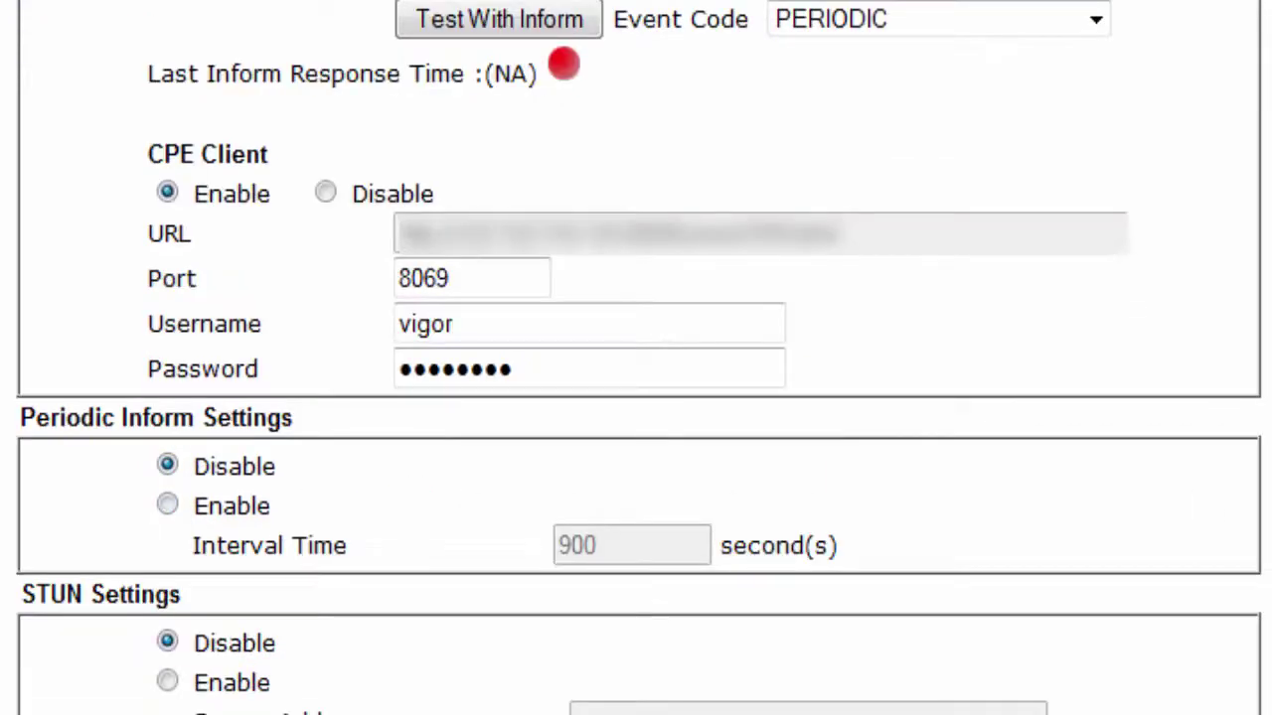
{"action": "left_click", "coordinate": [167, 505]}
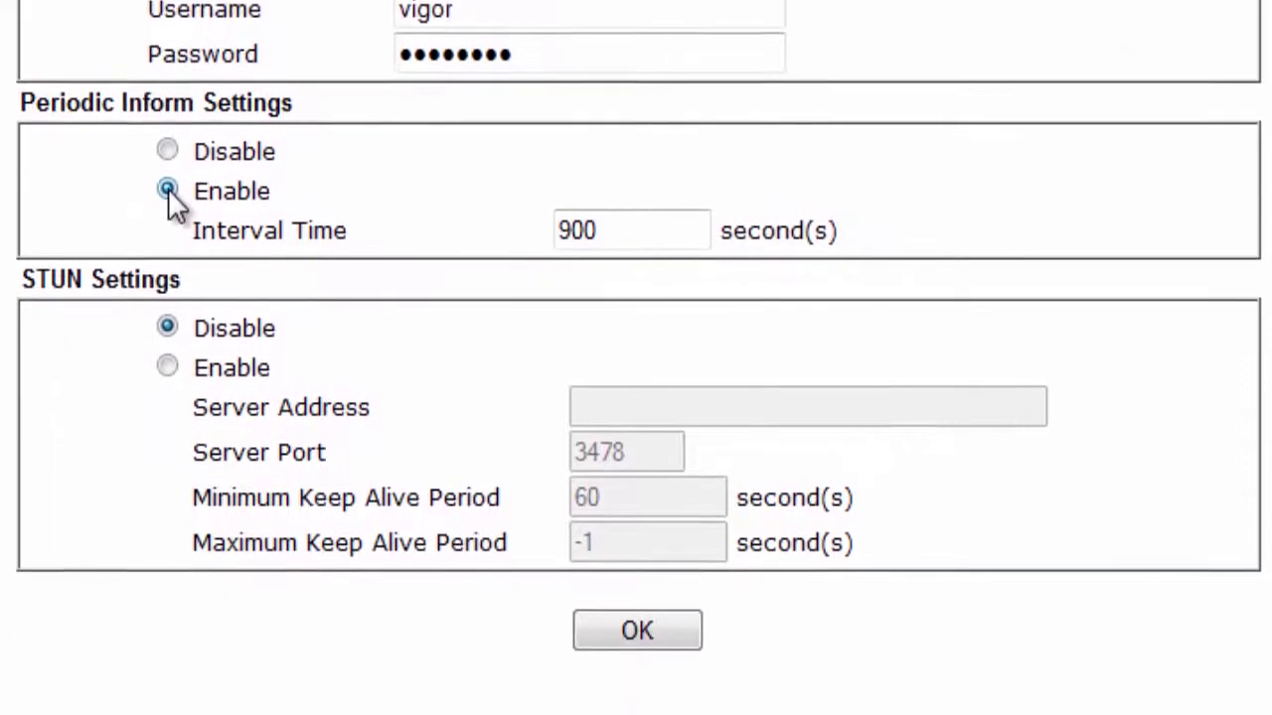
{"action": "left_click", "coordinate": [644, 621]}
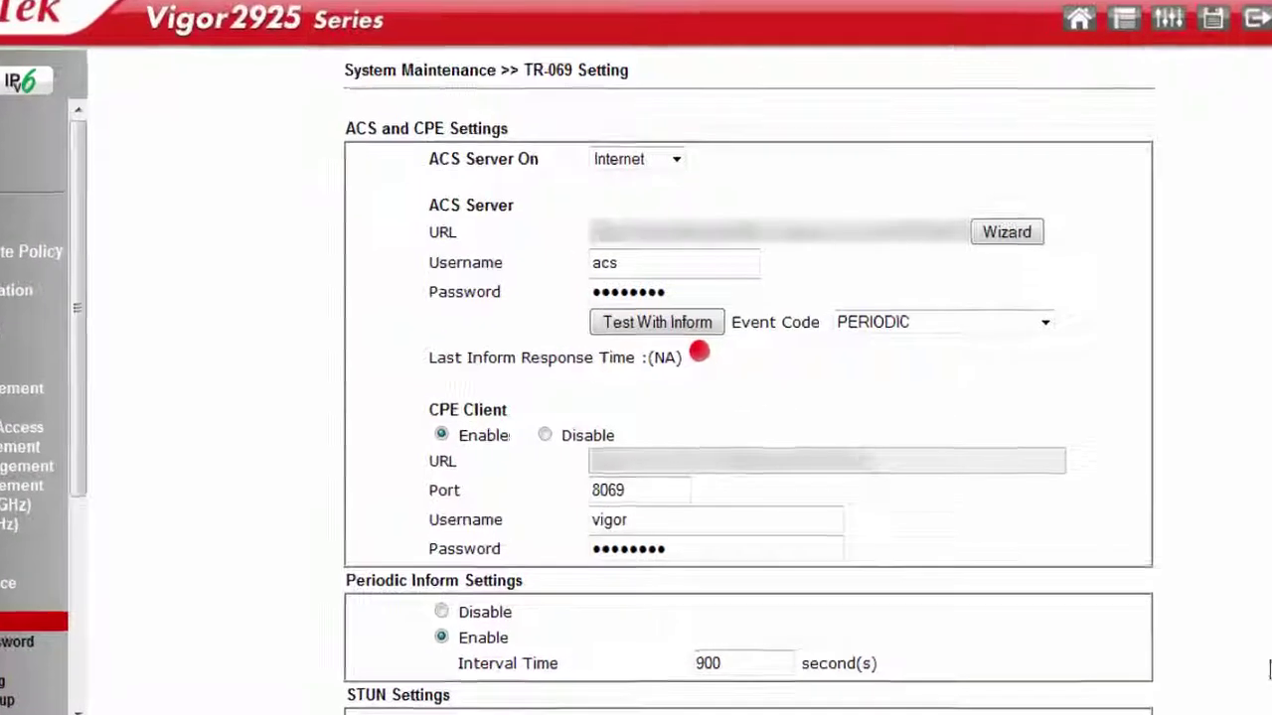
{"action": "left_click", "coordinate": [682, 307]}
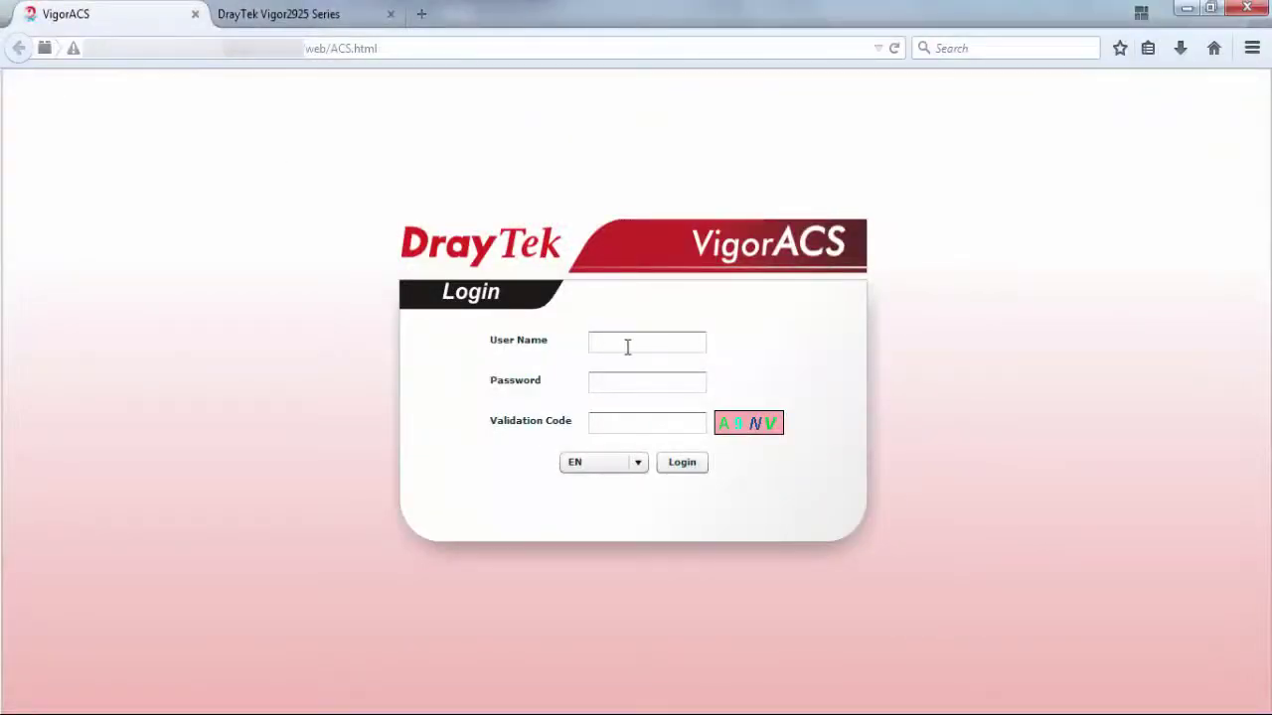
- Log back in to VigorACS and open the Vigor2925ac device details under Network View
{"action": "left_click", "coordinate": [627, 347]}
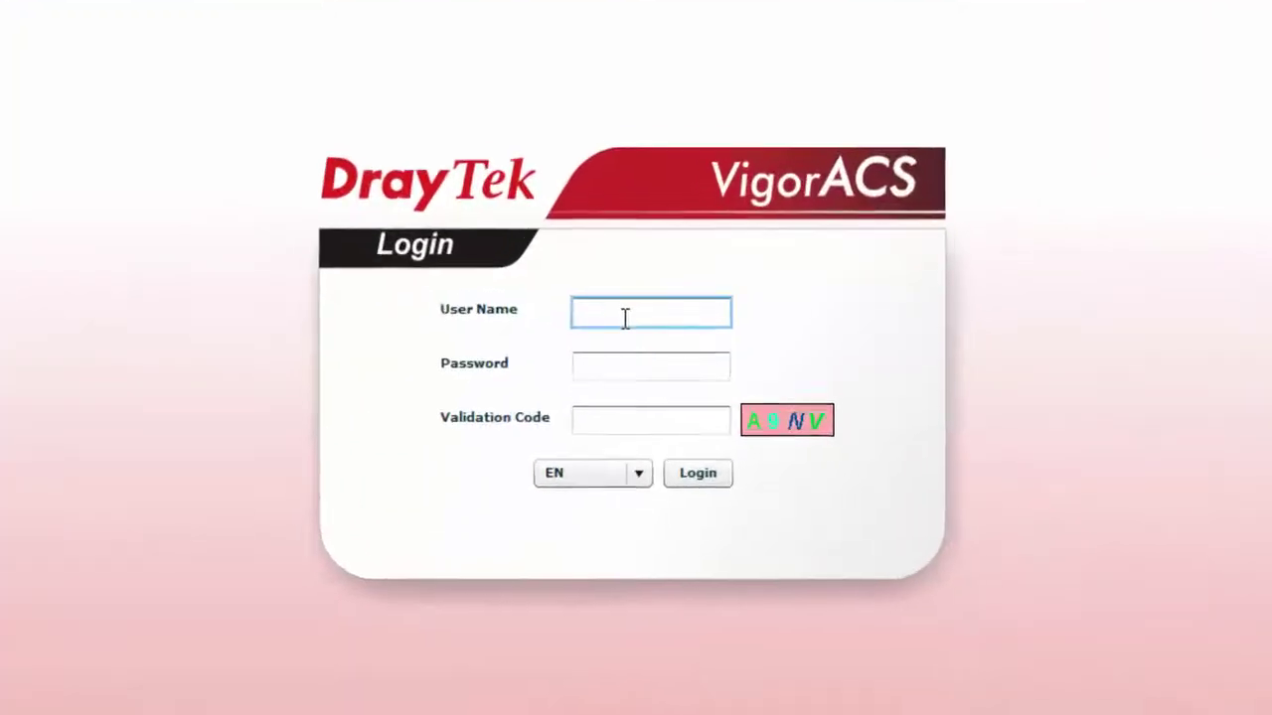
{"action": "type", "text": "adminmi"}
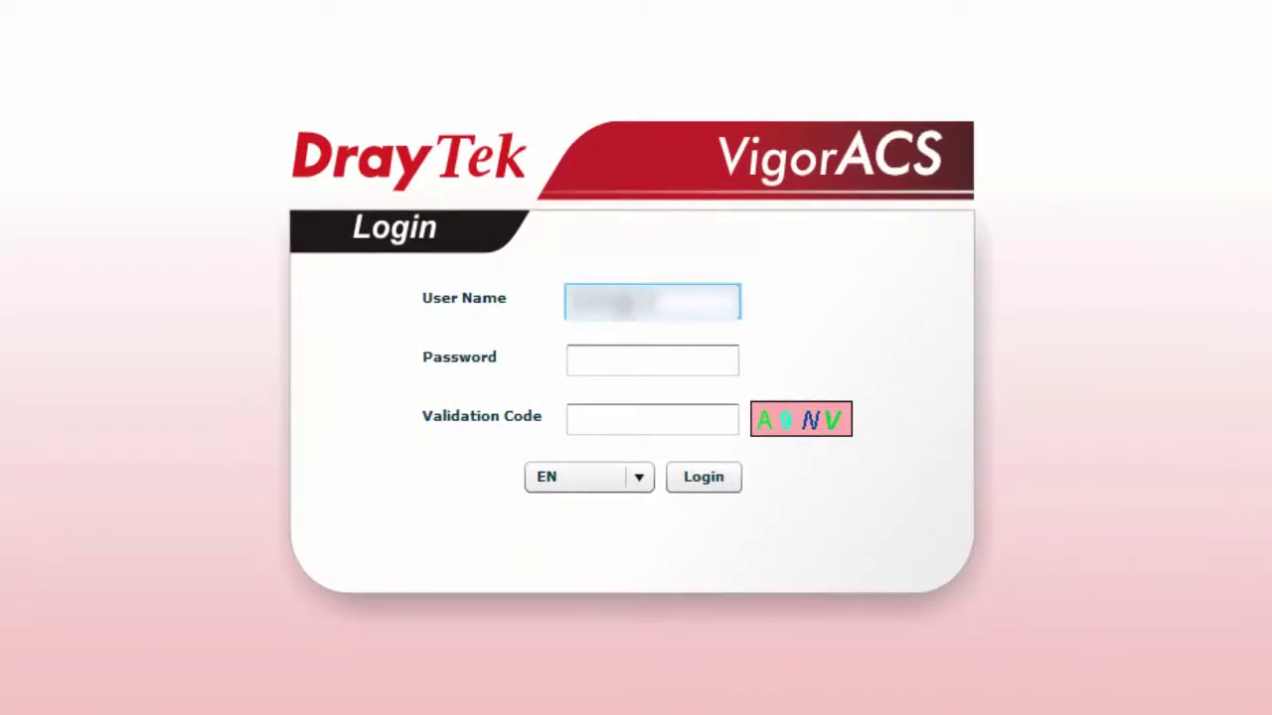
{"action": "key", "text": "Tab"}
{"action": "type", "text": "*****"}
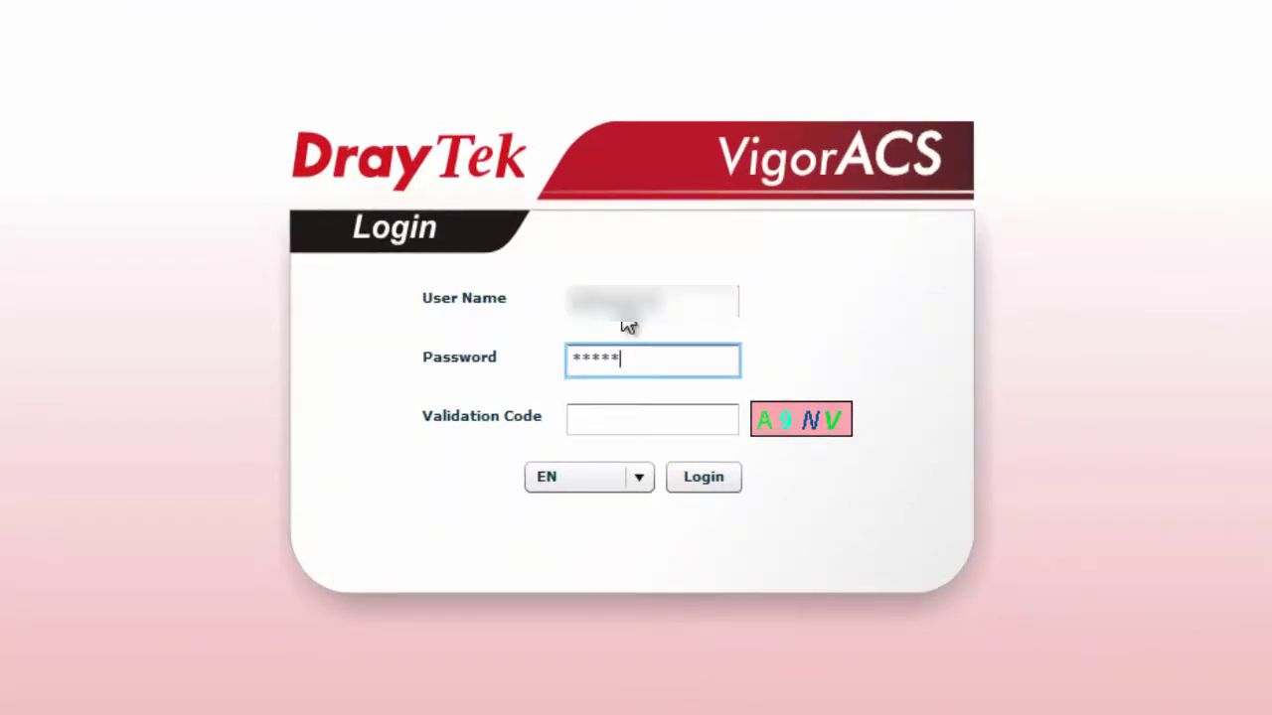
{"action": "key", "text": "Tab"}
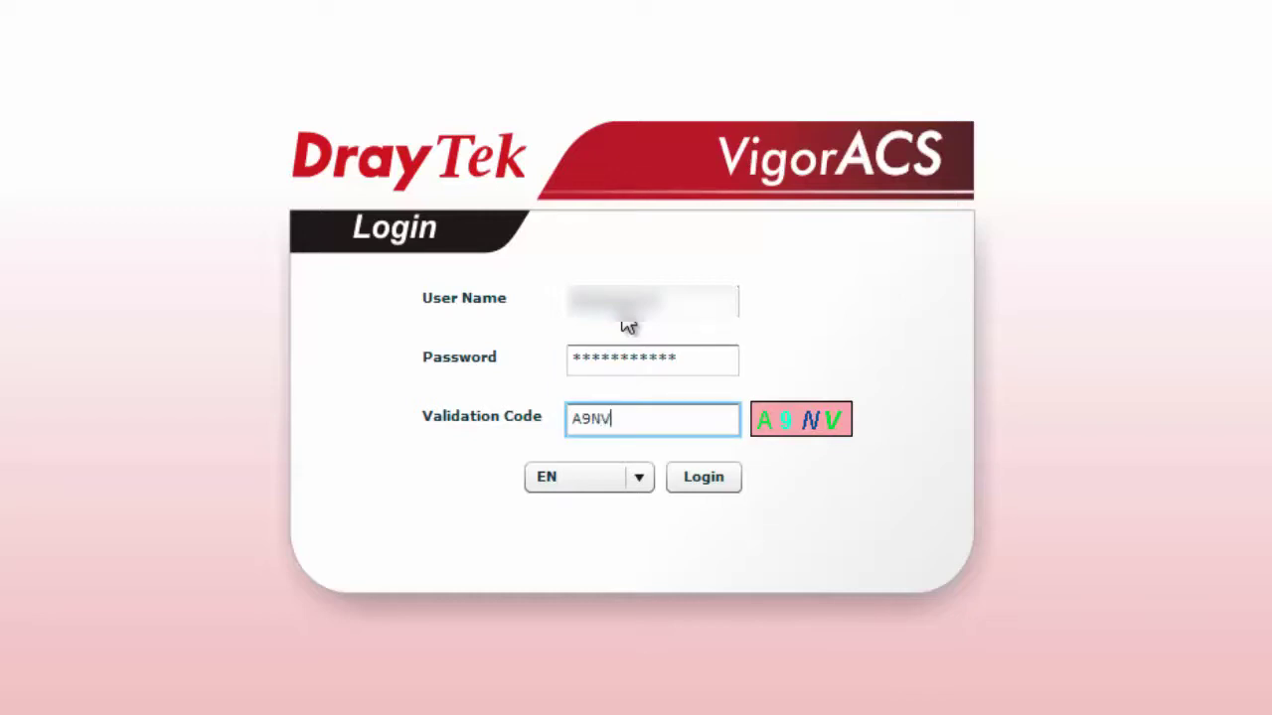
{"action": "left_click", "coordinate": [697, 471]}
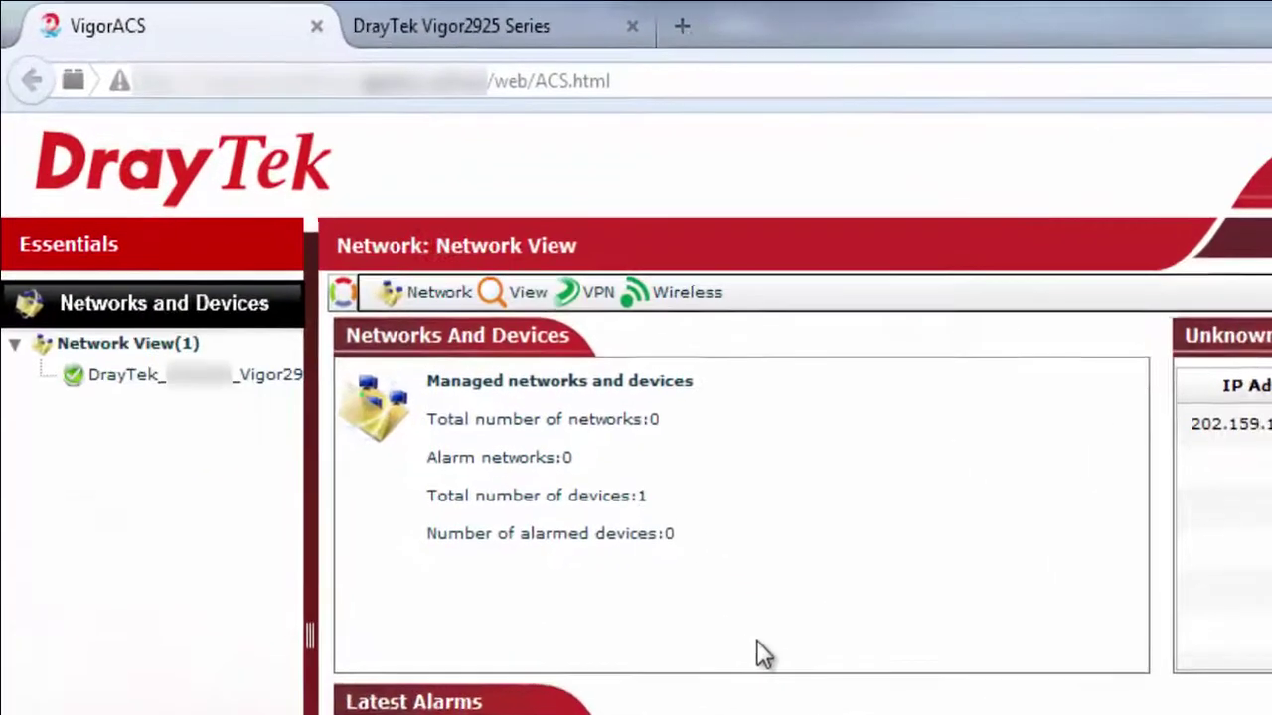
{"action": "left_click", "coordinate": [231, 382]}
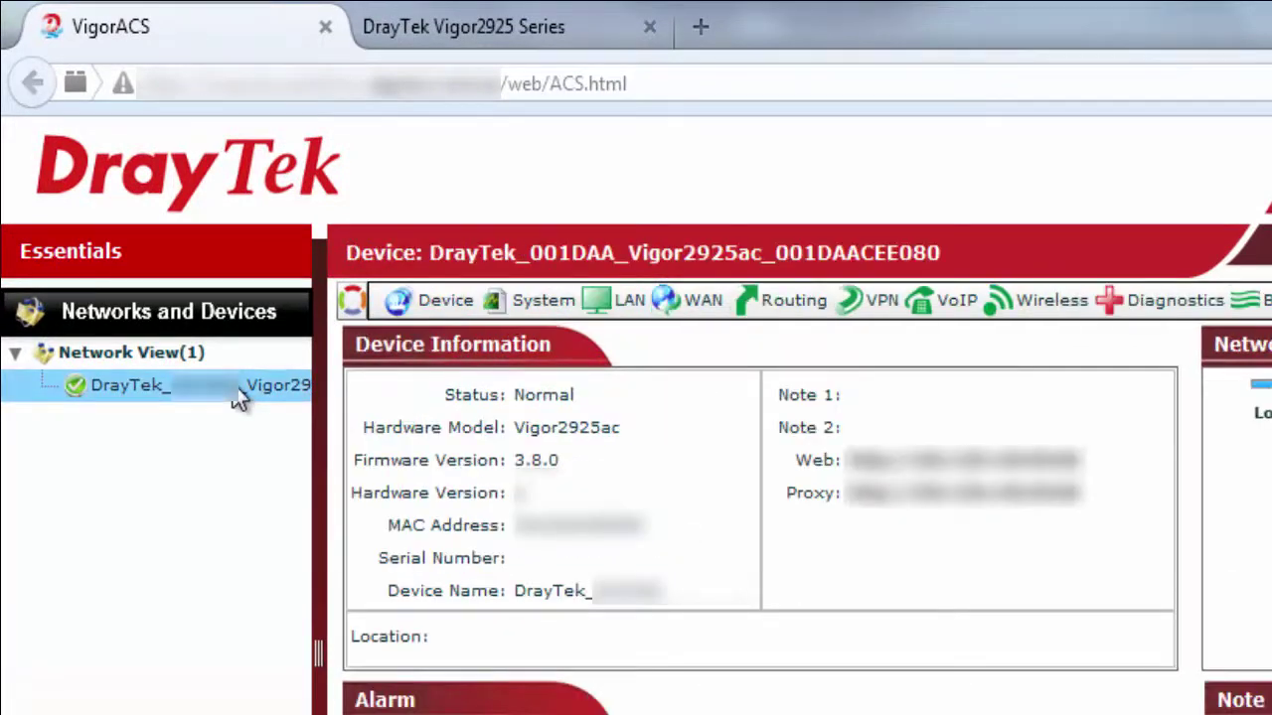